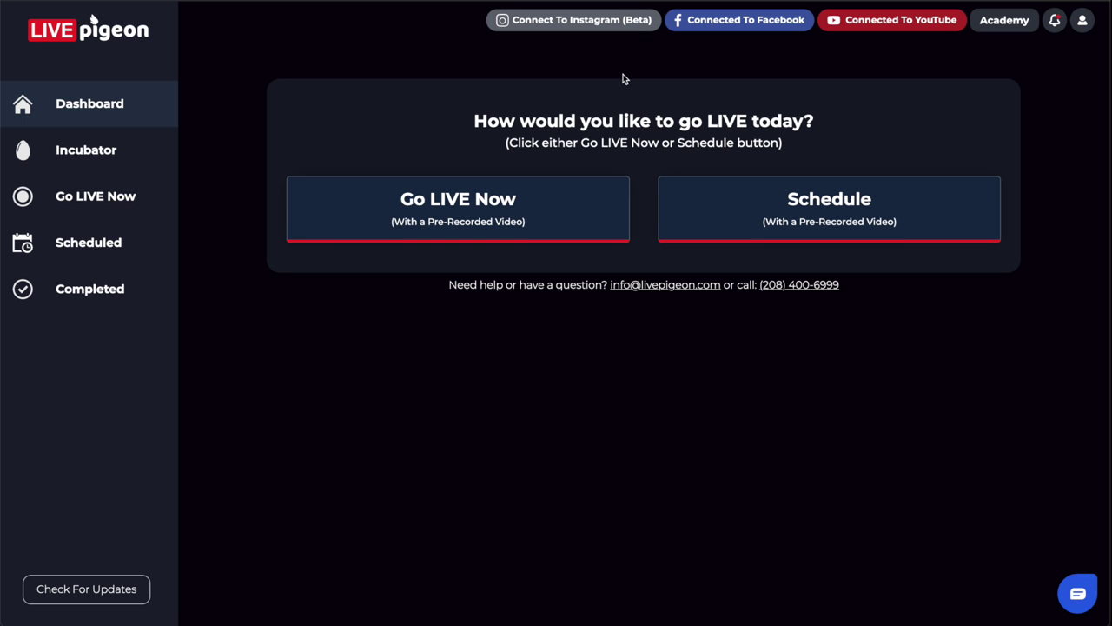
# Check the connected Facebook and YouTube accounts, then bring up the LIVEpigeon profile menu.
pyautogui.moveTo(792, 28)
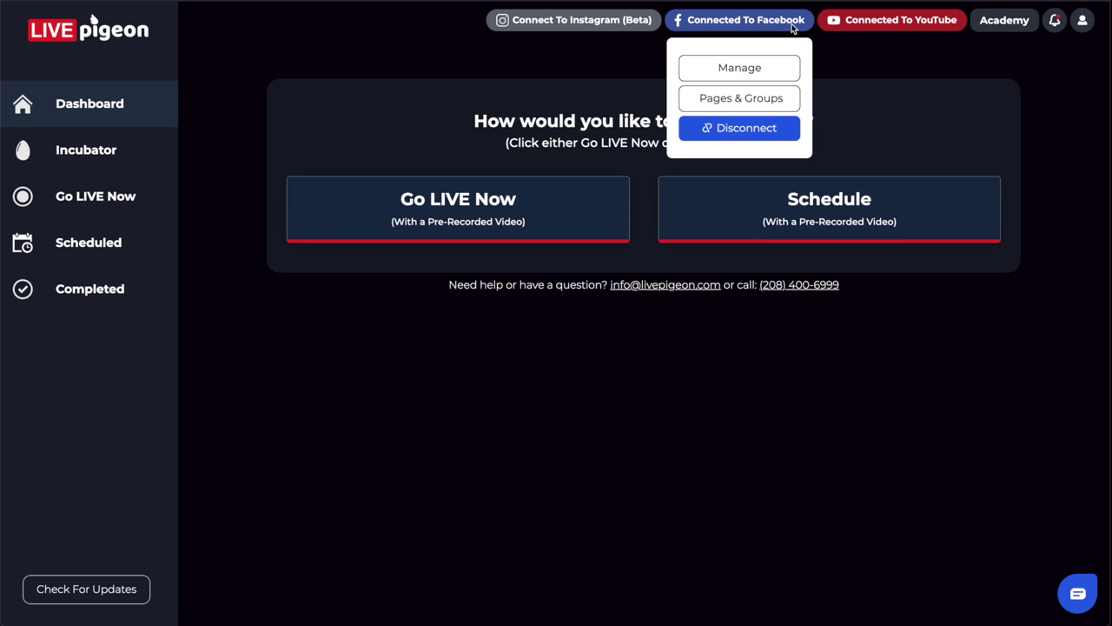
pyautogui.moveTo(1083, 27)
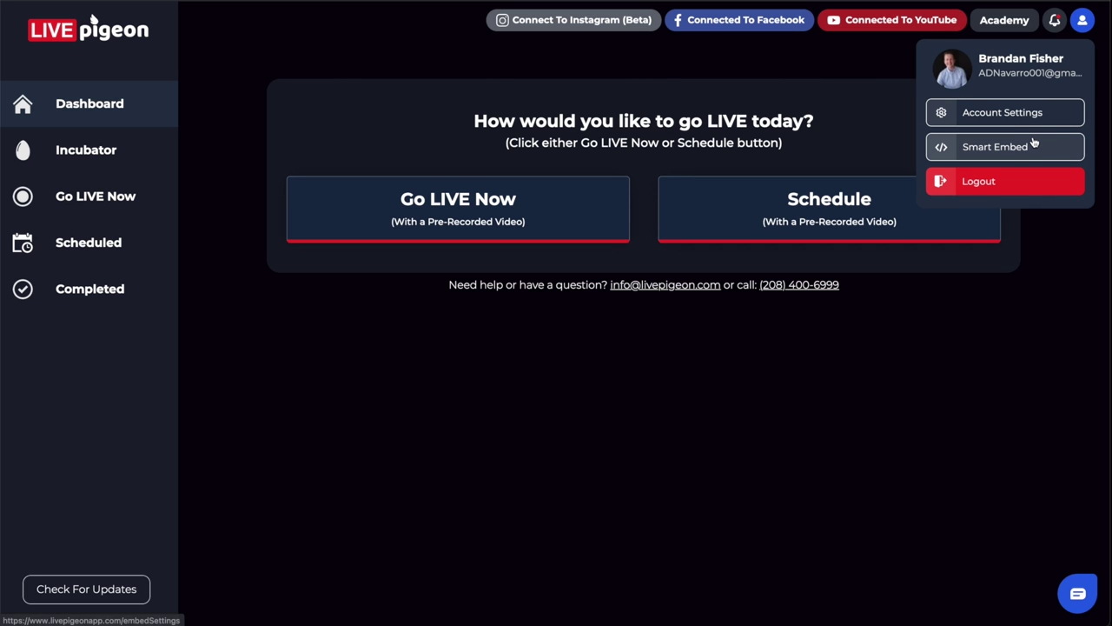
# Copy the YouTube Channel embed code from LIVEpigeon's Smart Embed page.
pyautogui.click(965, 146)
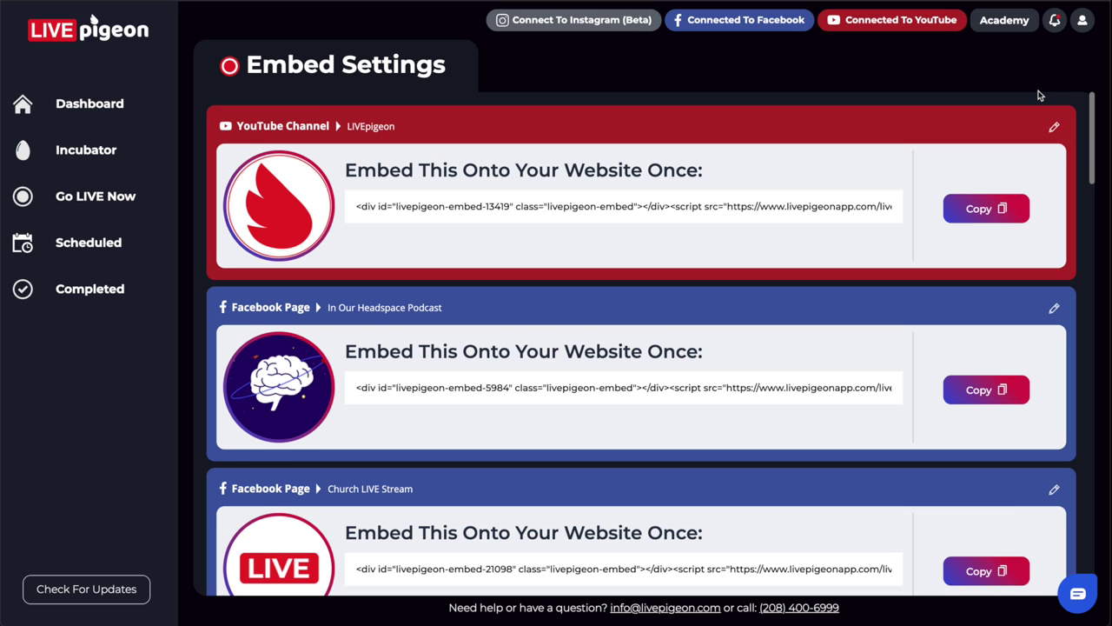
pyautogui.click(949, 218)
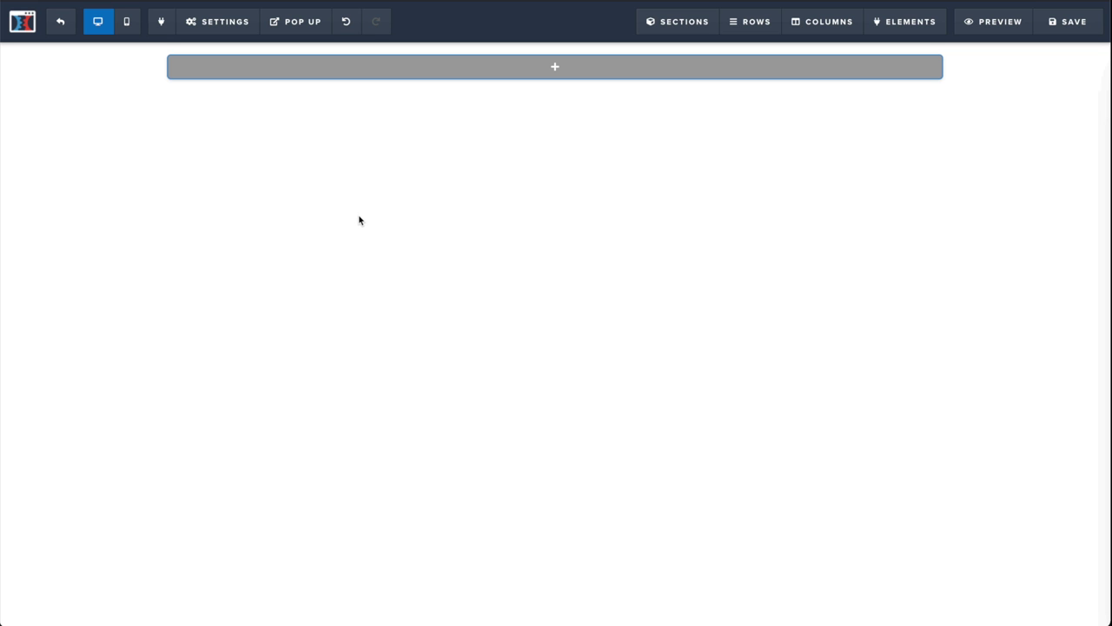
# Add a one-column row, drop a MISC Custom JS/HTML element into it, and open its settings.
pyautogui.click(552, 69)
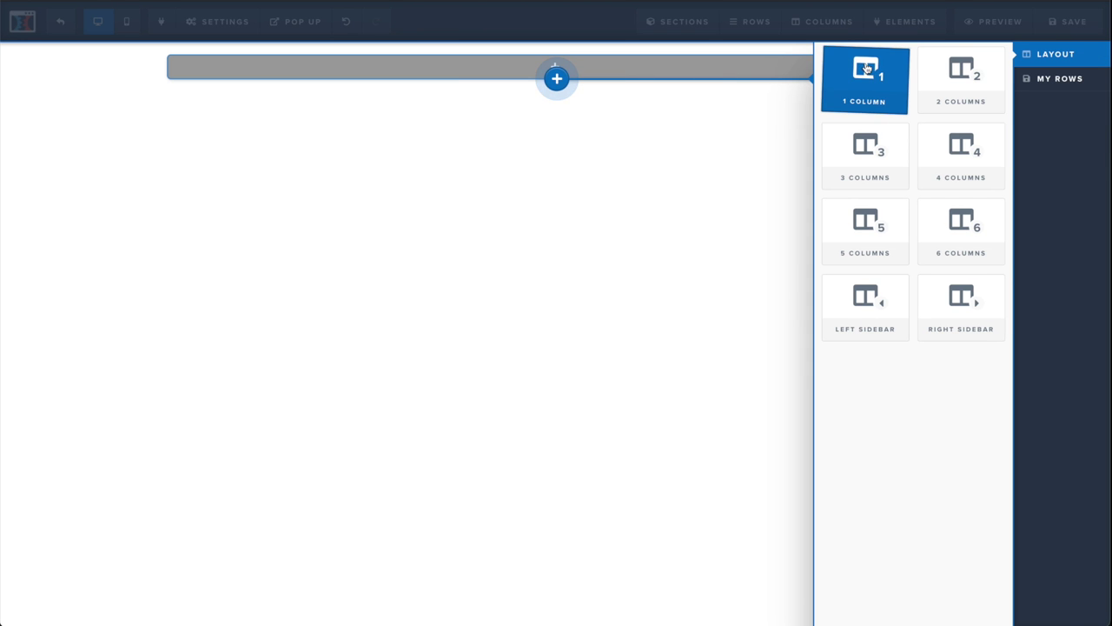
pyautogui.click(865, 77)
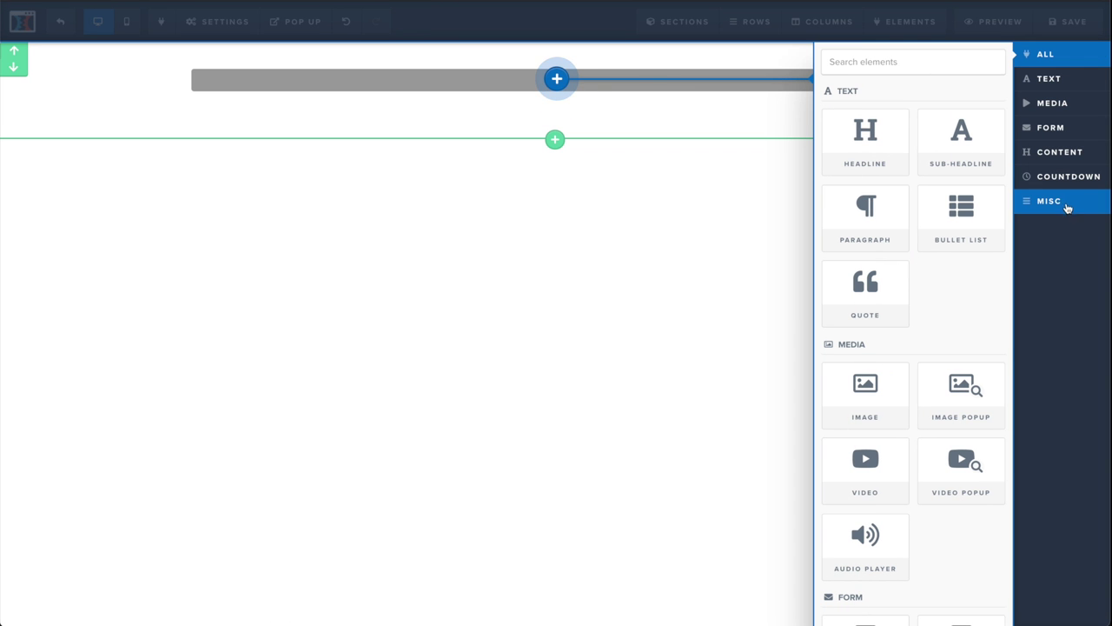
pyautogui.click(1064, 207)
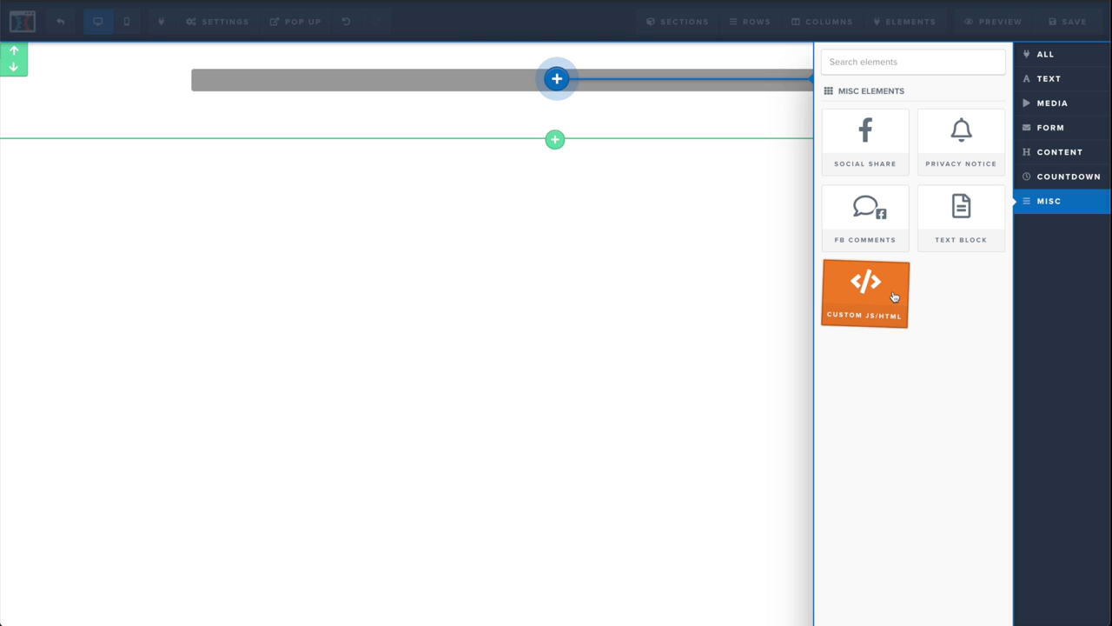
pyautogui.moveTo(886, 313); pyautogui.dragTo(643, 94)
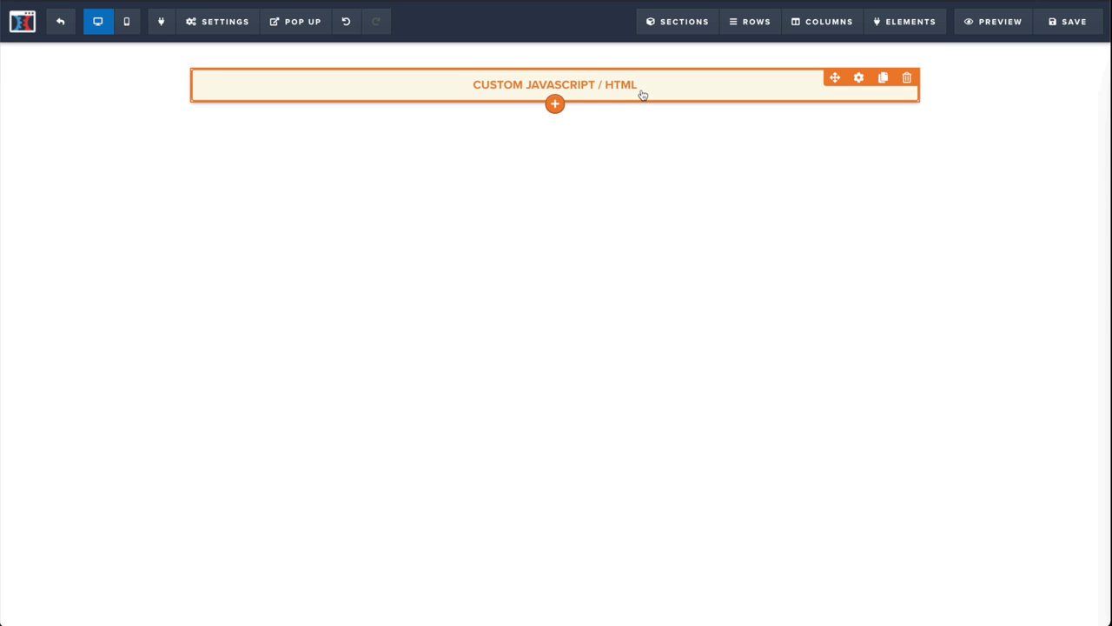
pyautogui.click(643, 94)
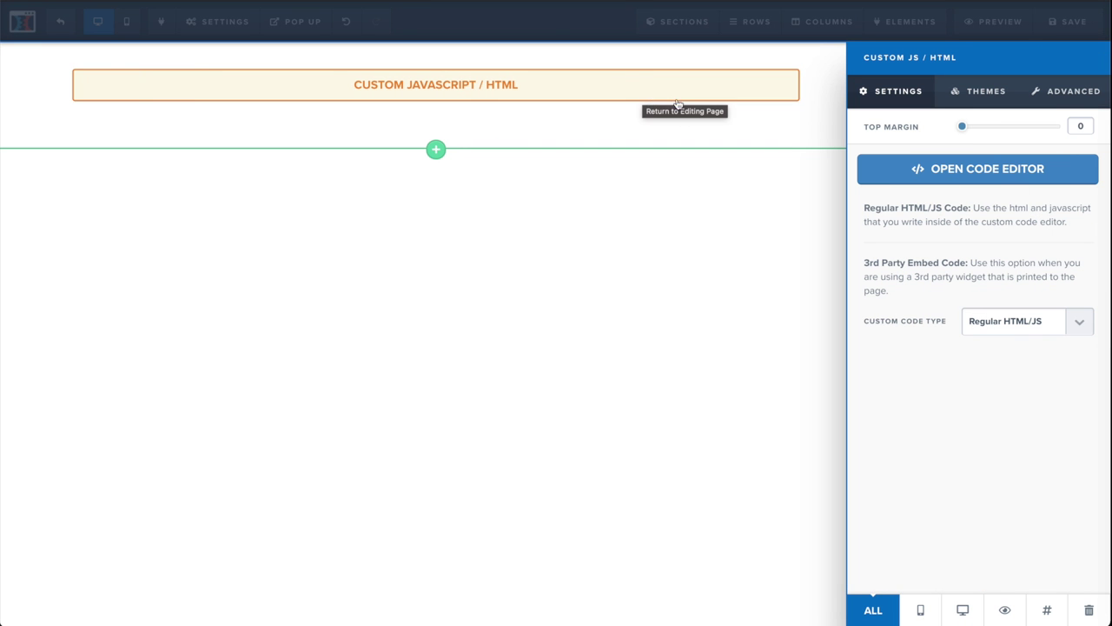
# Paste the LIVEpigeon embed code into the Custom JS/HTML code editor and select its div part.
pyautogui.click(956, 170)
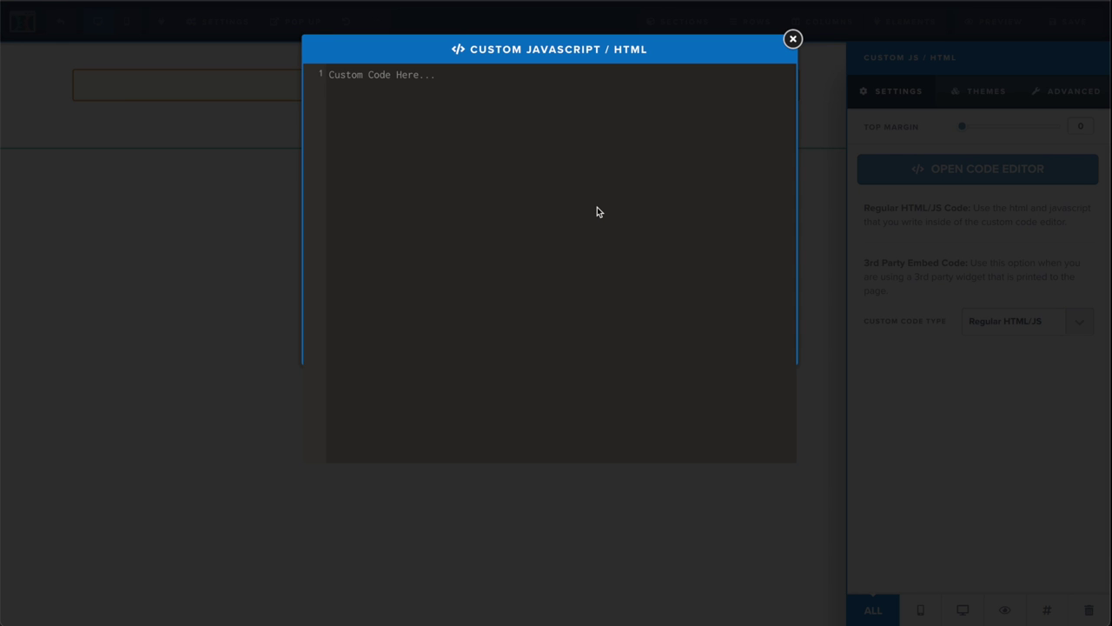
pyautogui.rightClick(421, 88)
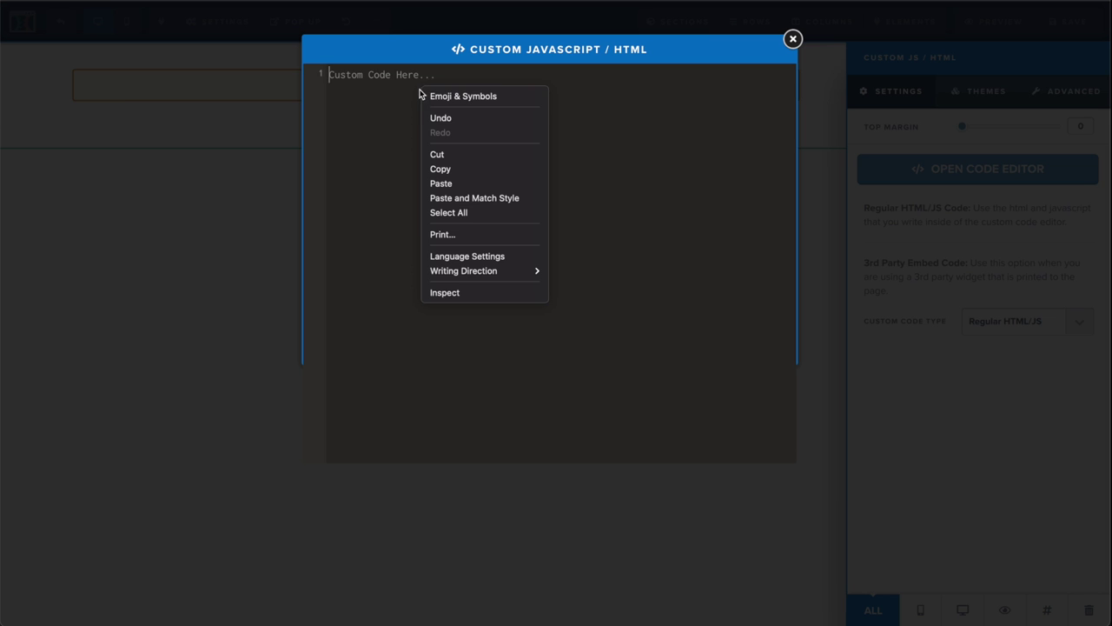
pyautogui.click(544, 181)
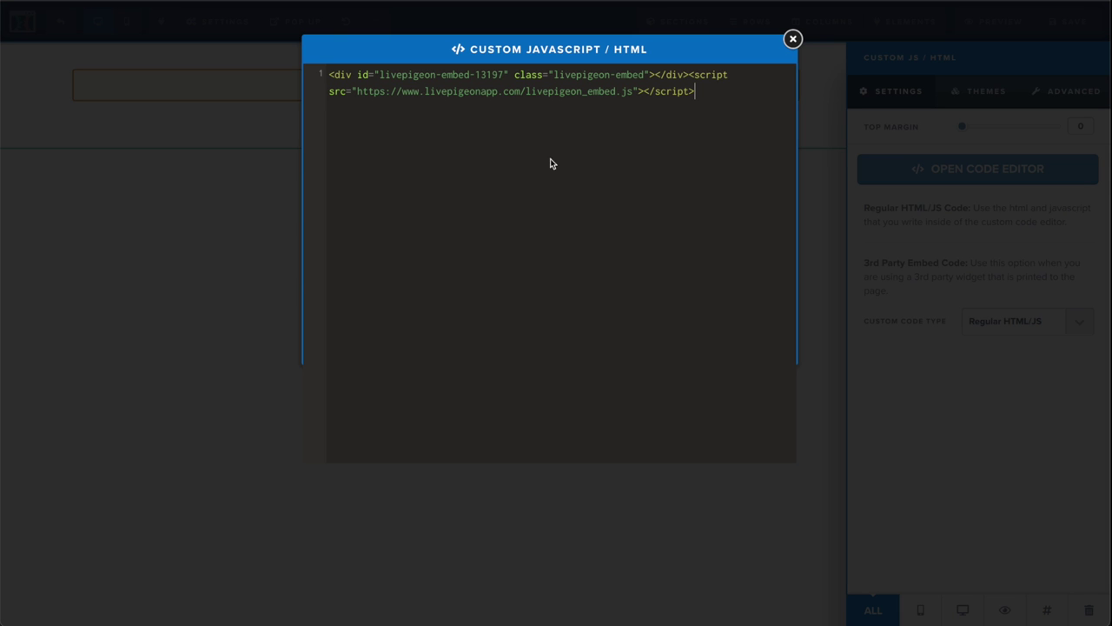
pyautogui.moveTo(328, 77); pyautogui.dragTo(689, 77)
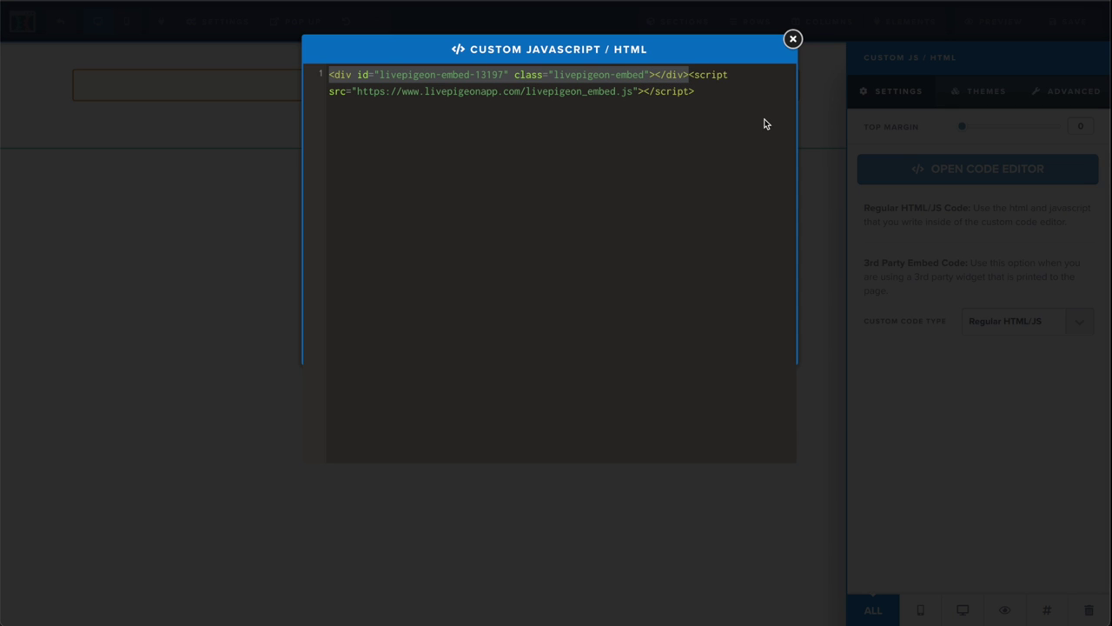
pyautogui.click(690, 82)
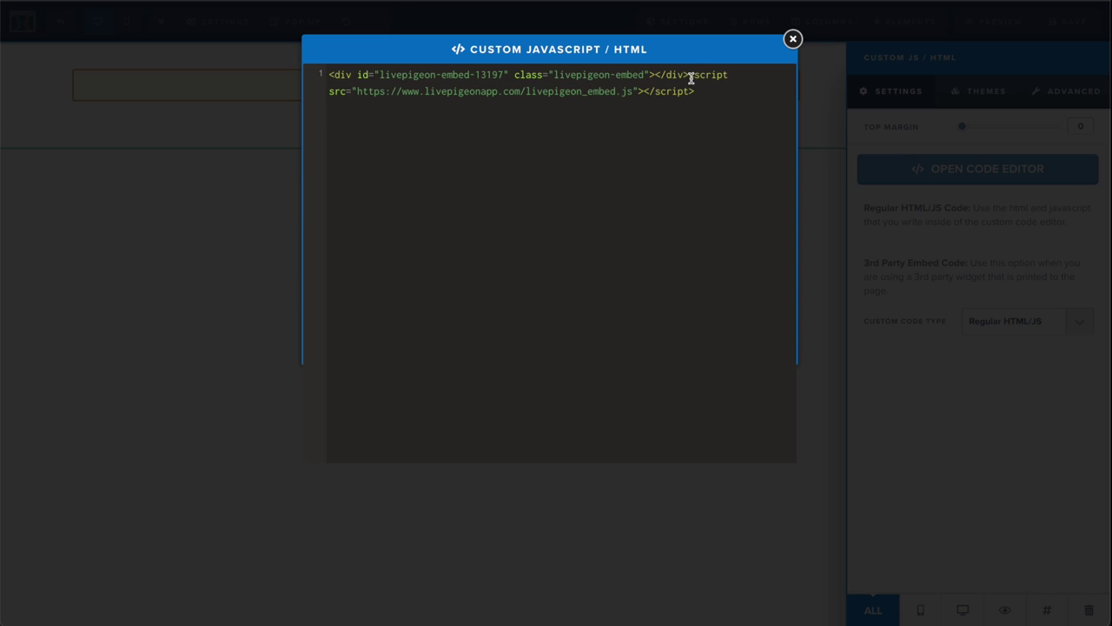
pyautogui.moveTo(690, 78); pyautogui.dragTo(707, 87)
# Move the script tag onto its own line and cut it, leaving only the livepigeon-embed div.
pyautogui.click(707, 89)
pyautogui.click(687, 75)
pyautogui.press('Return')
pyautogui.press('Return')
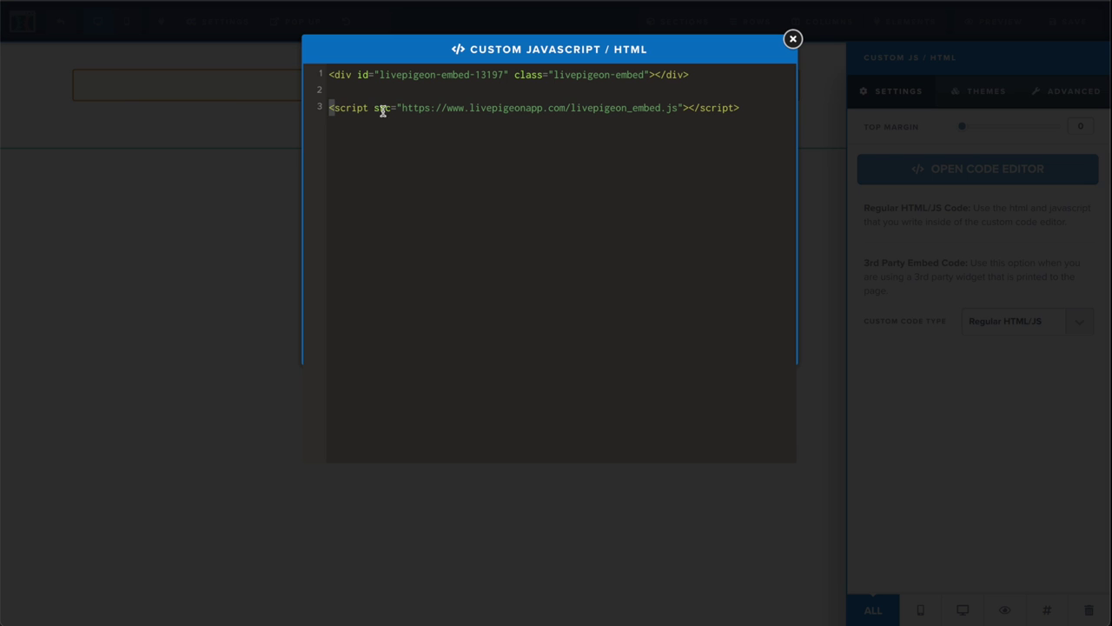
pyautogui.moveTo(329, 109); pyautogui.dragTo(736, 108)
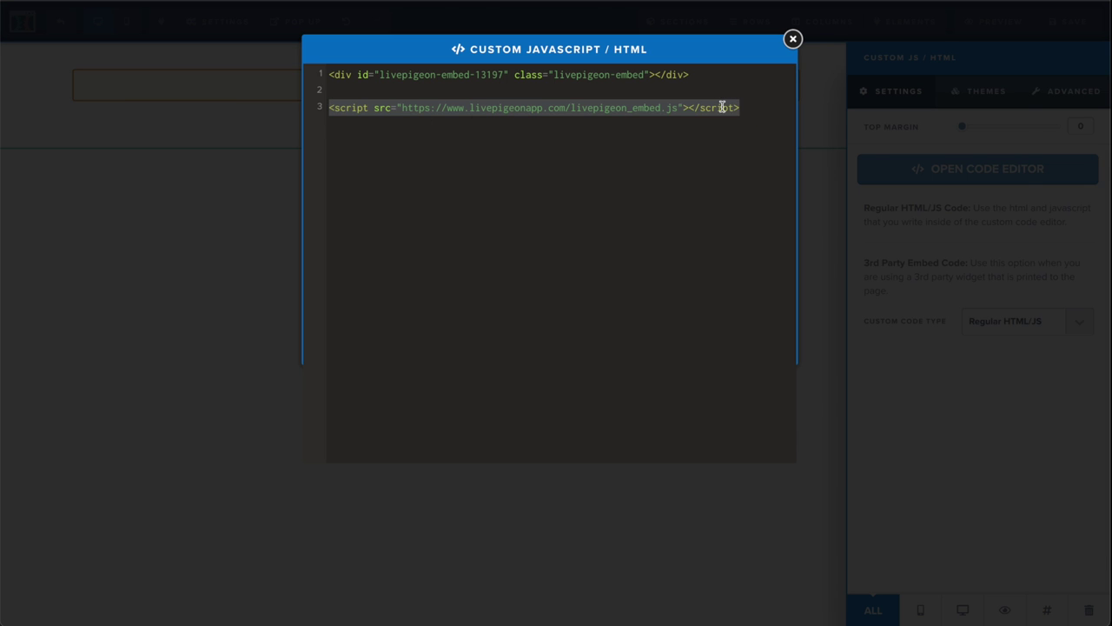
pyautogui.rightClick(719, 106)
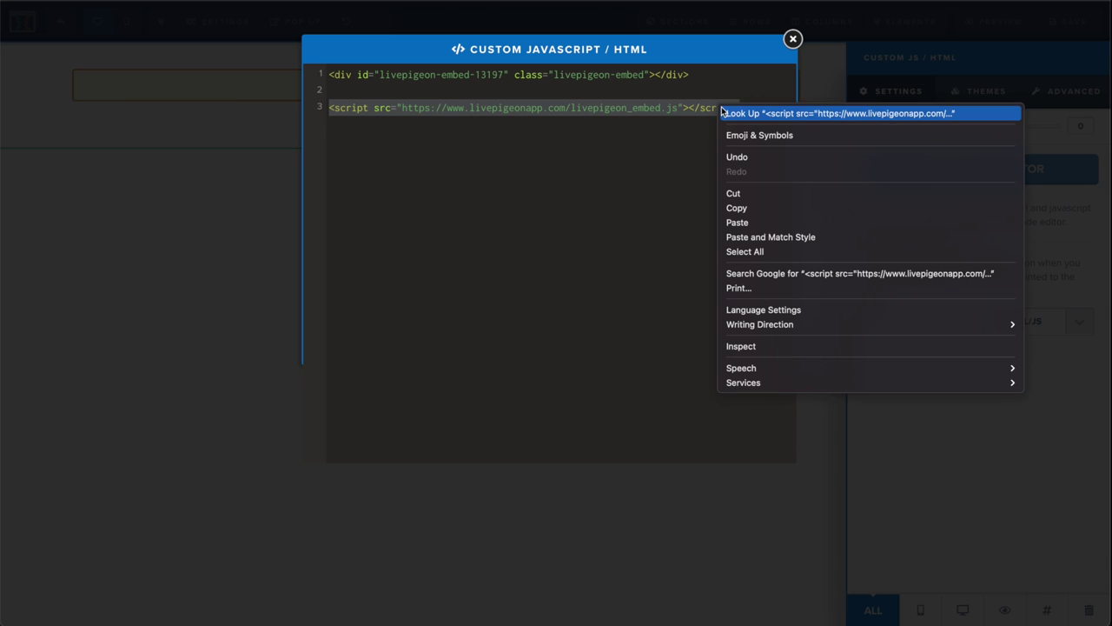
pyautogui.click(764, 193)
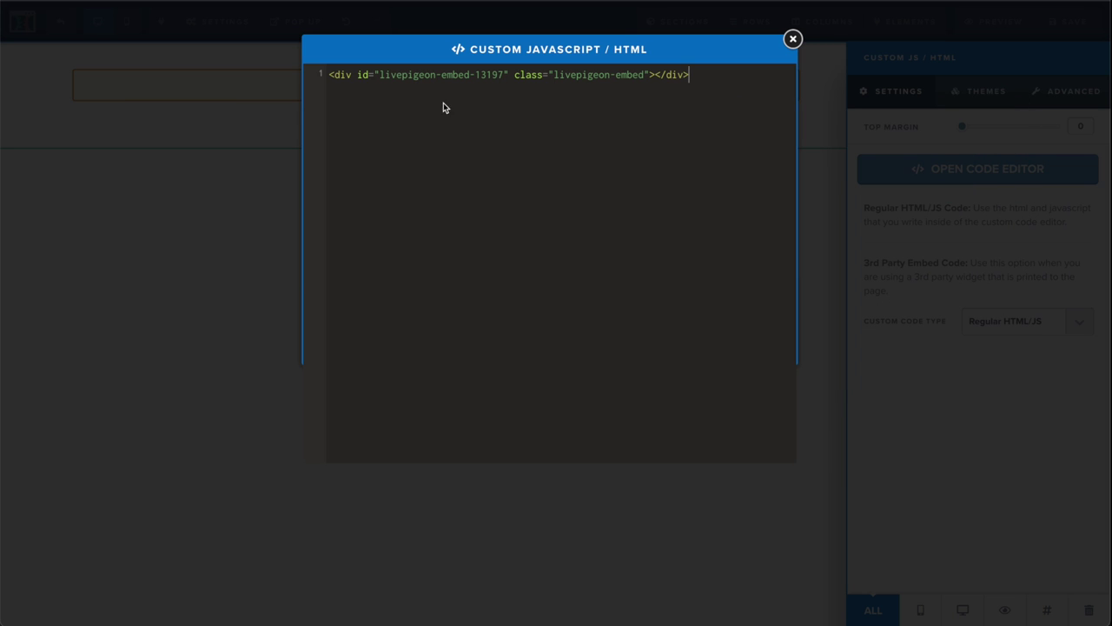
pyautogui.click(359, 76)
pyautogui.moveTo(359, 76); pyautogui.dragTo(690, 74)
pyautogui.click(758, 100)
# Close the code editor and paste the LivePigeon script tag into the page's Header Code tracking field.
pyautogui.click(793, 39)
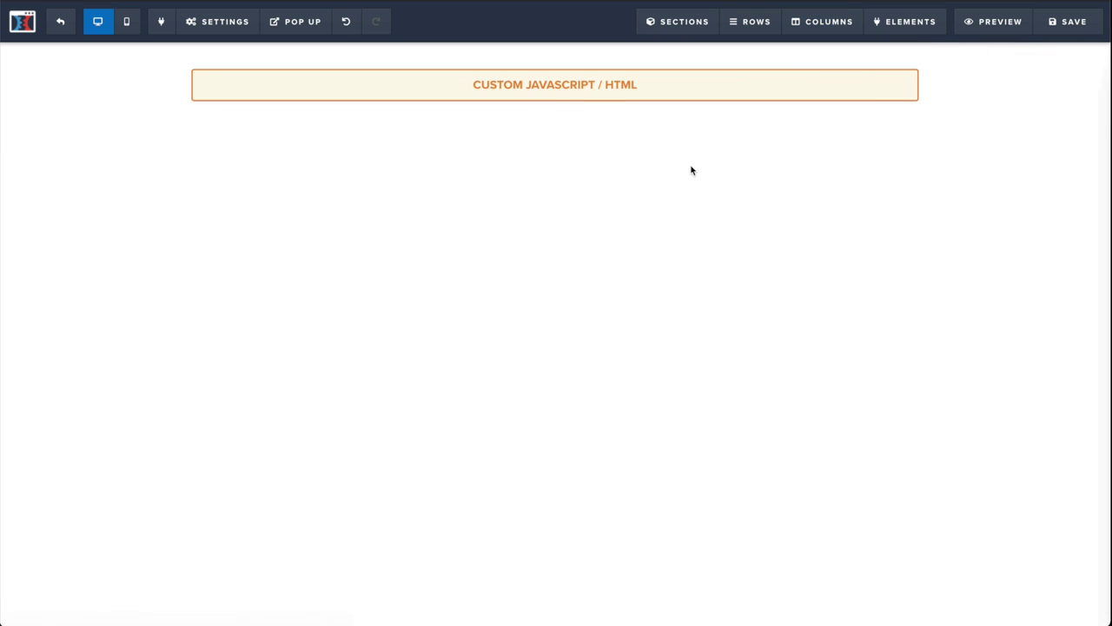
pyautogui.click(209, 17)
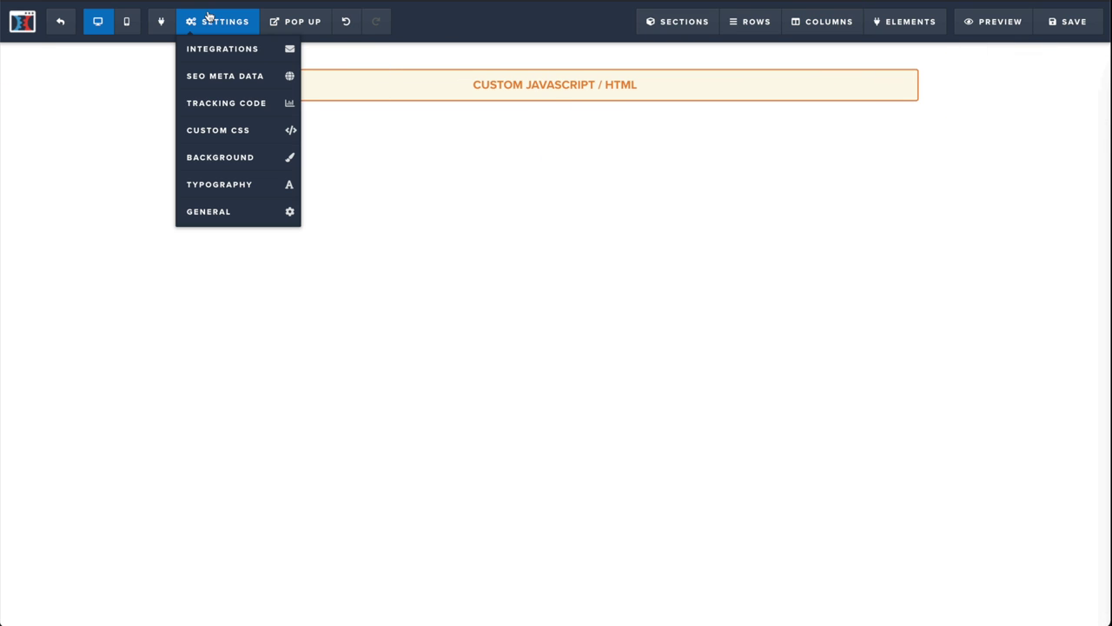
pyautogui.click(210, 102)
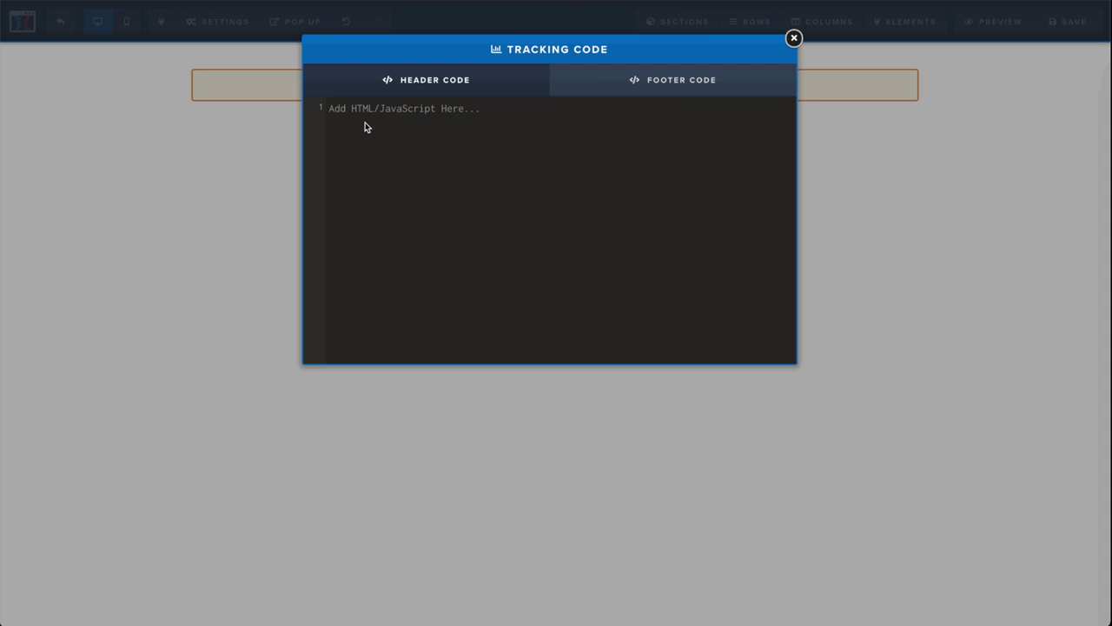
pyautogui.rightClick(364, 126)
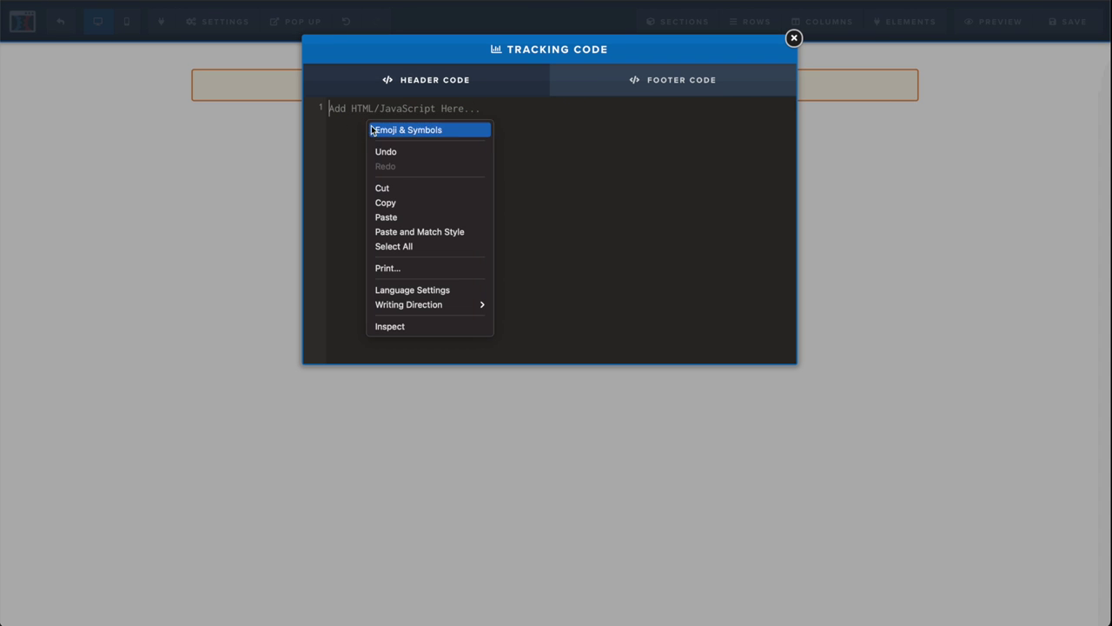
pyautogui.click(415, 217)
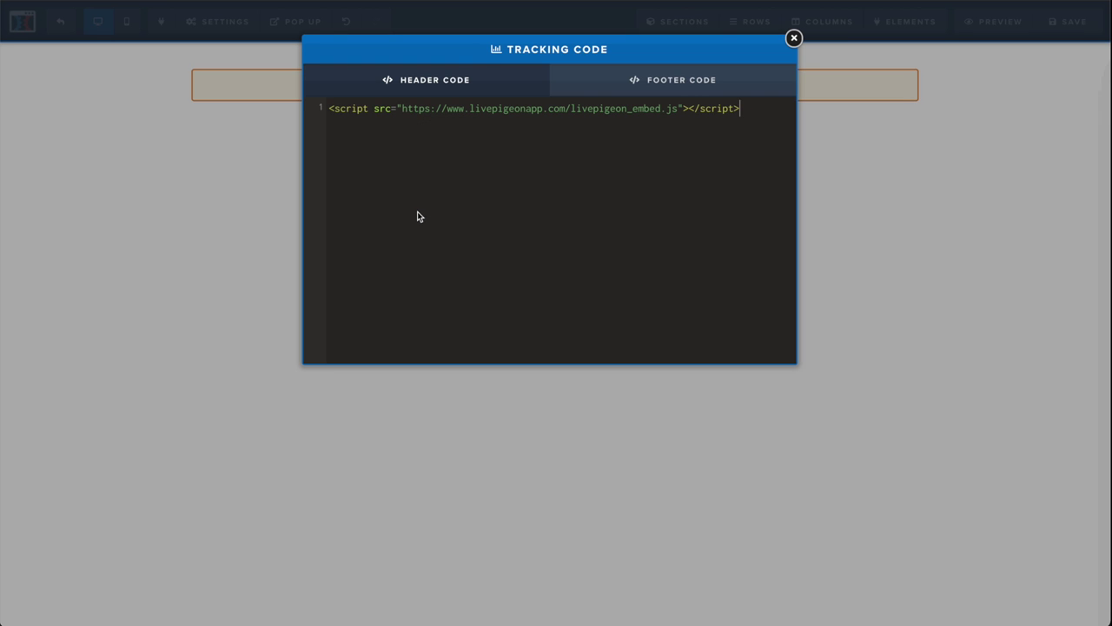
pyautogui.moveTo(330, 108); pyautogui.dragTo(703, 117)
pyautogui.click(753, 109)
pyautogui.click(337, 111)
pyautogui.click(767, 117)
pyautogui.click(838, 132)
pyautogui.click(660, 92)
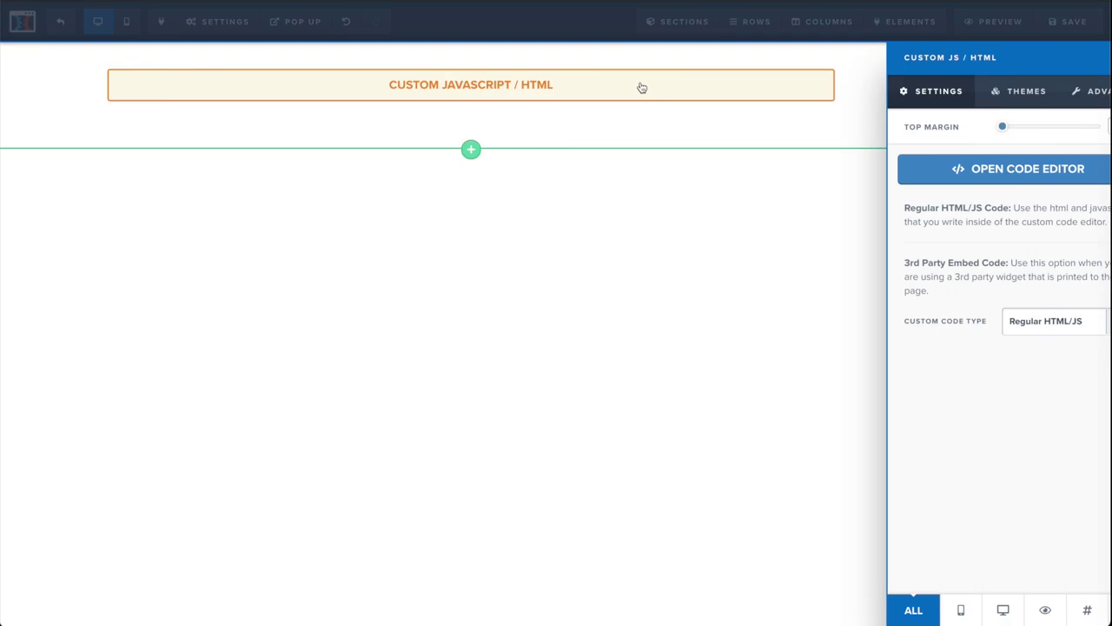
pyautogui.click(920, 168)
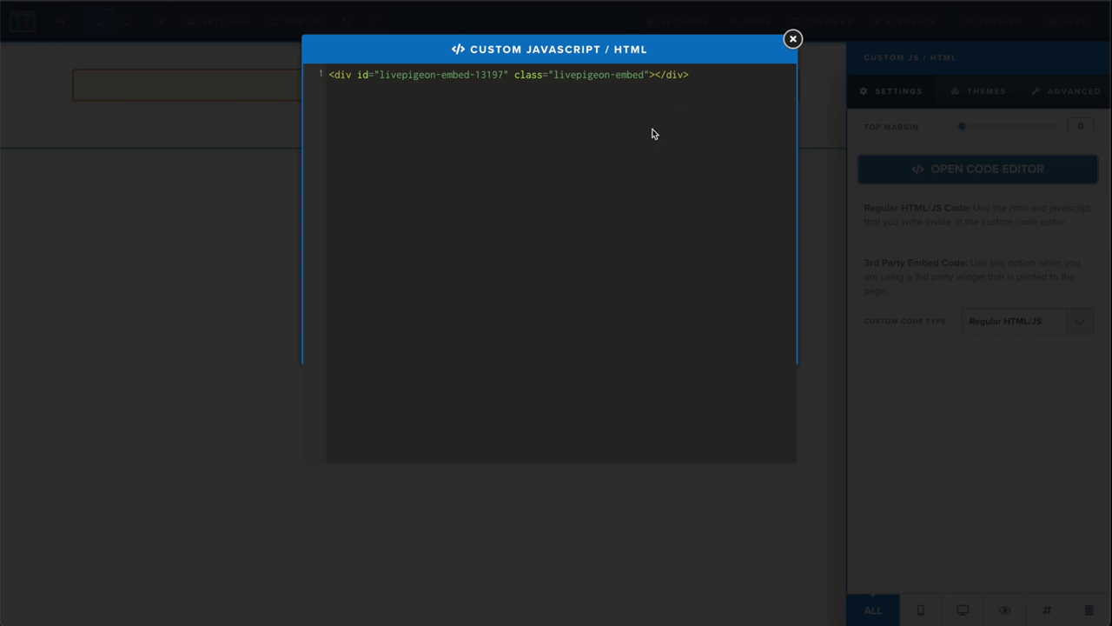
pyautogui.hotkey('ctrl', 'a')
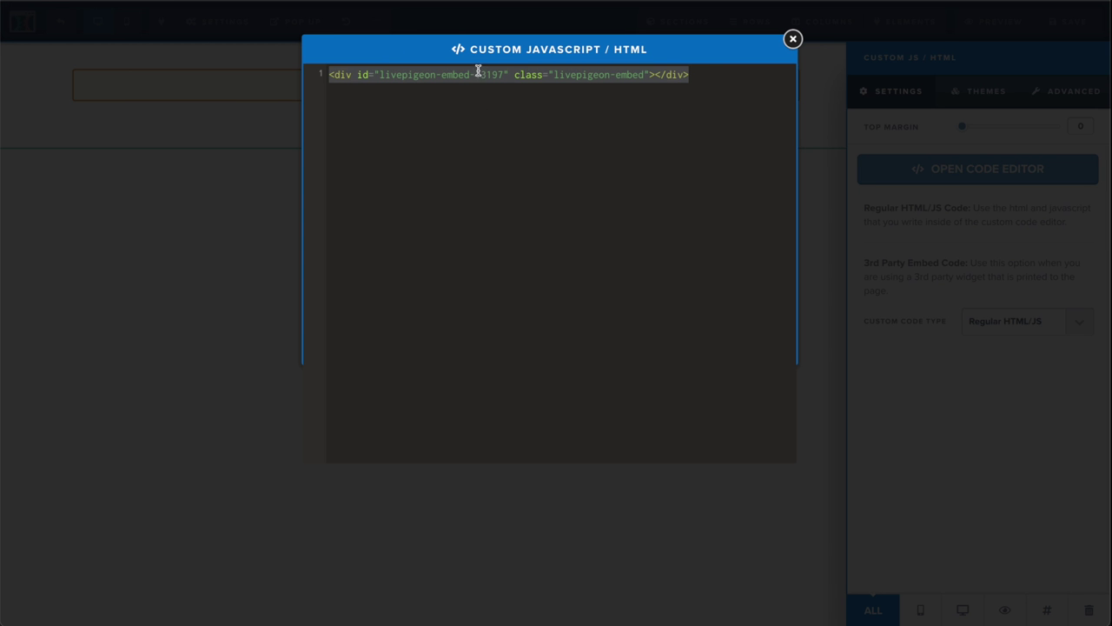
pyautogui.click(232, 88)
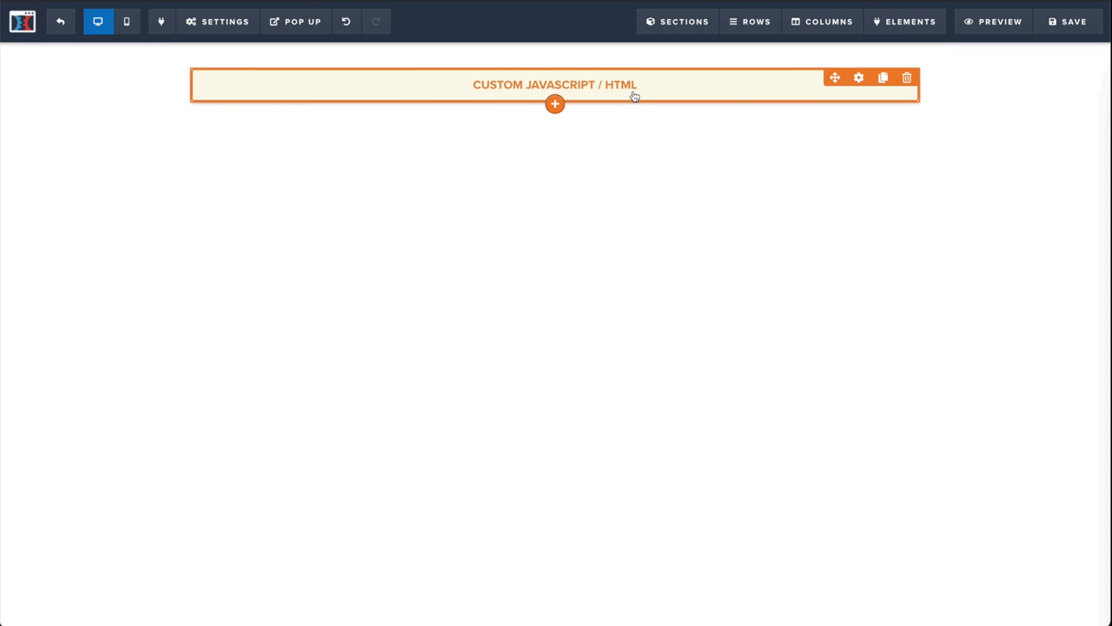
# Add a 2 Columns row below, keeping the Custom JS/HTML element in the full-width top row.
pyautogui.click(555, 116)
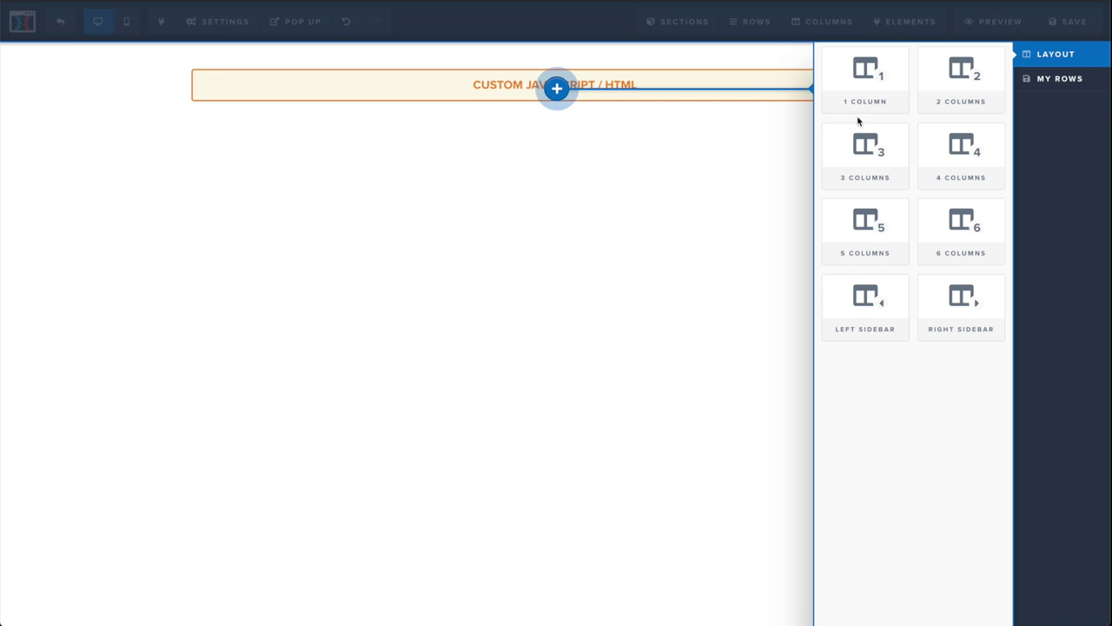
pyautogui.click(941, 89)
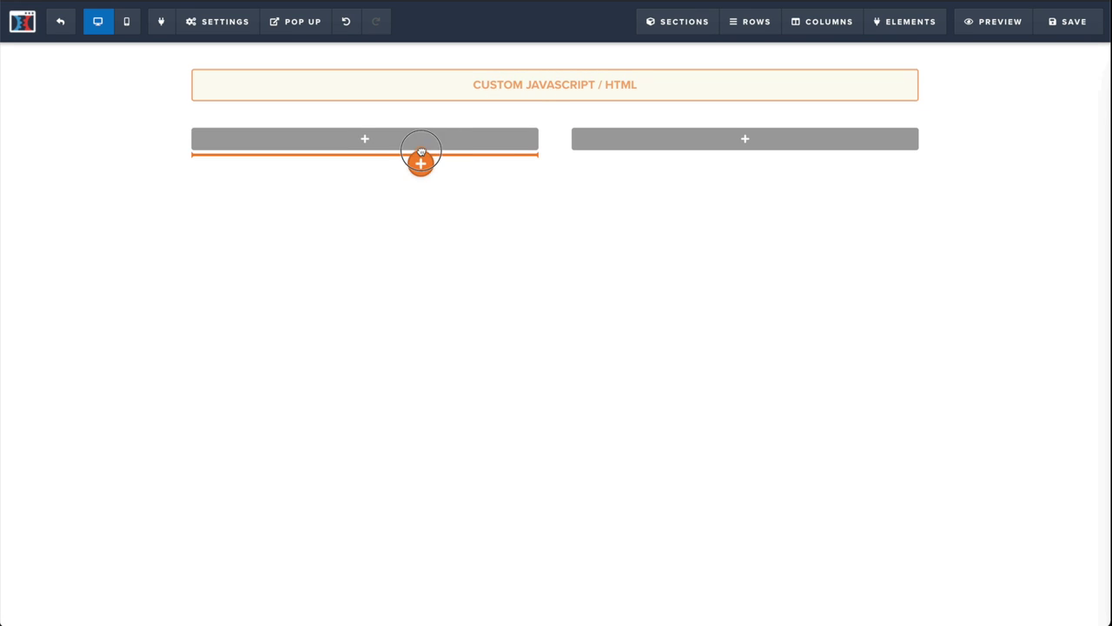
pyautogui.moveTo(421, 152); pyautogui.dragTo(422, 153)
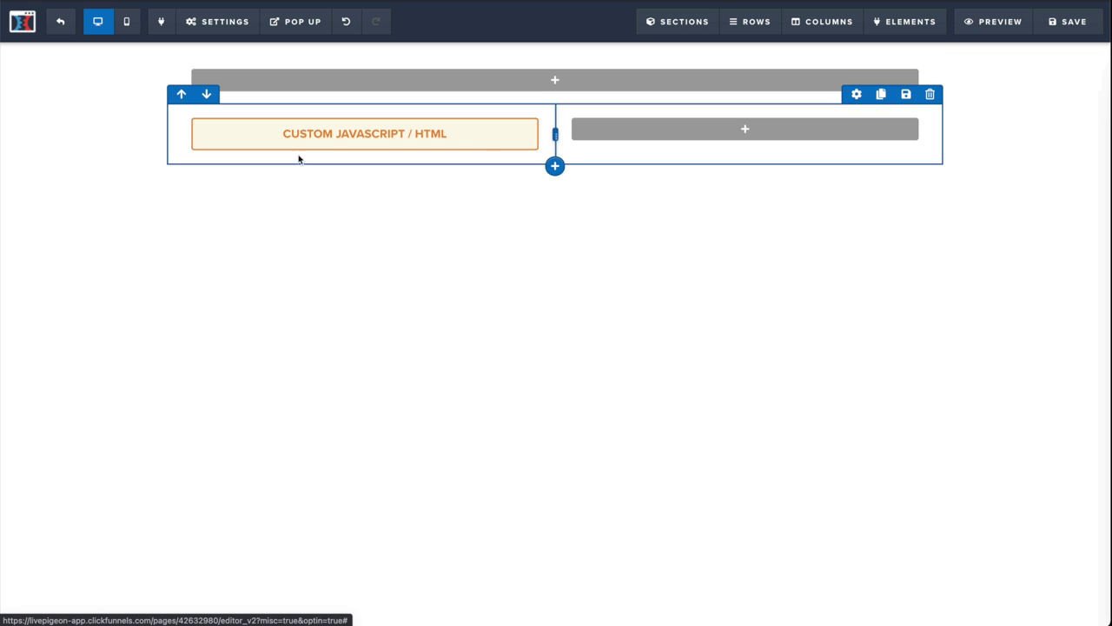
pyautogui.moveTo(348, 126); pyautogui.dragTo(522, 80)
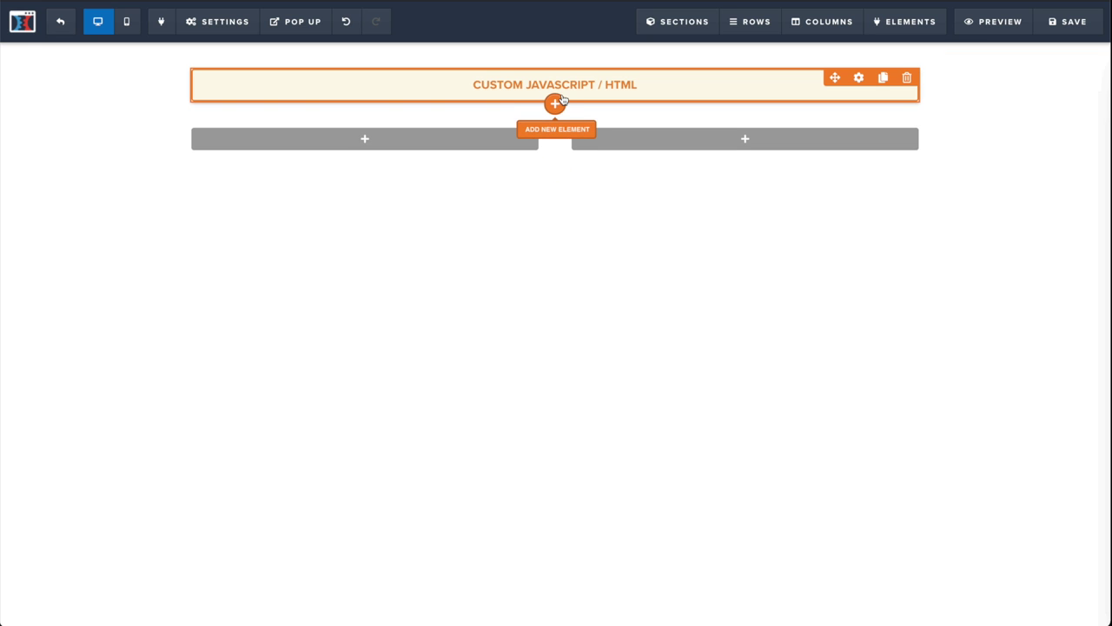
pyautogui.click(557, 103)
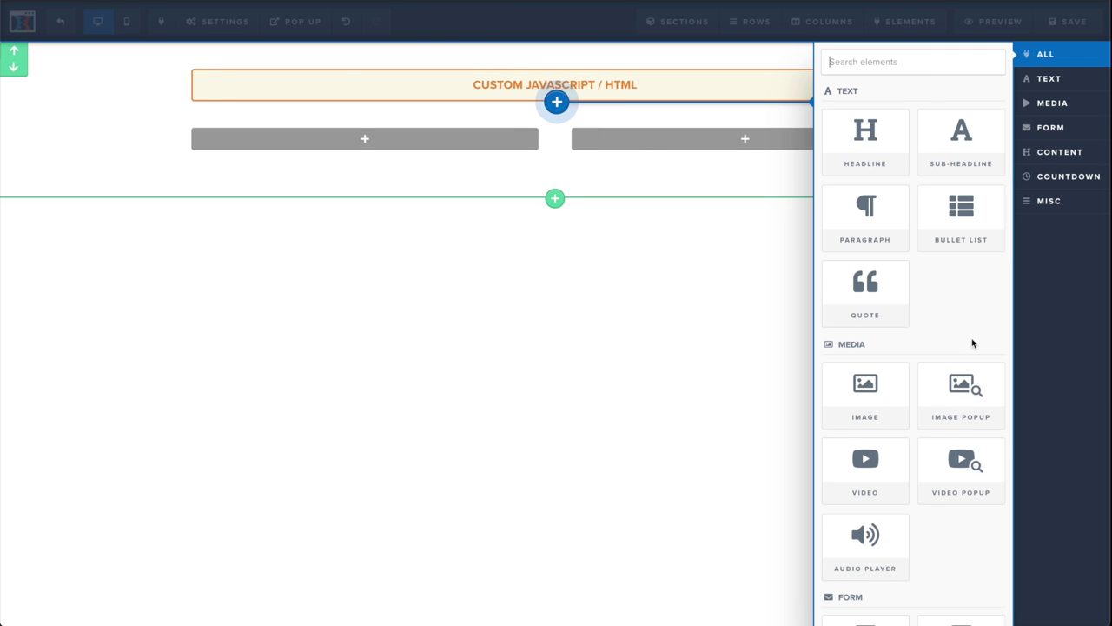
pyautogui.click(869, 469)
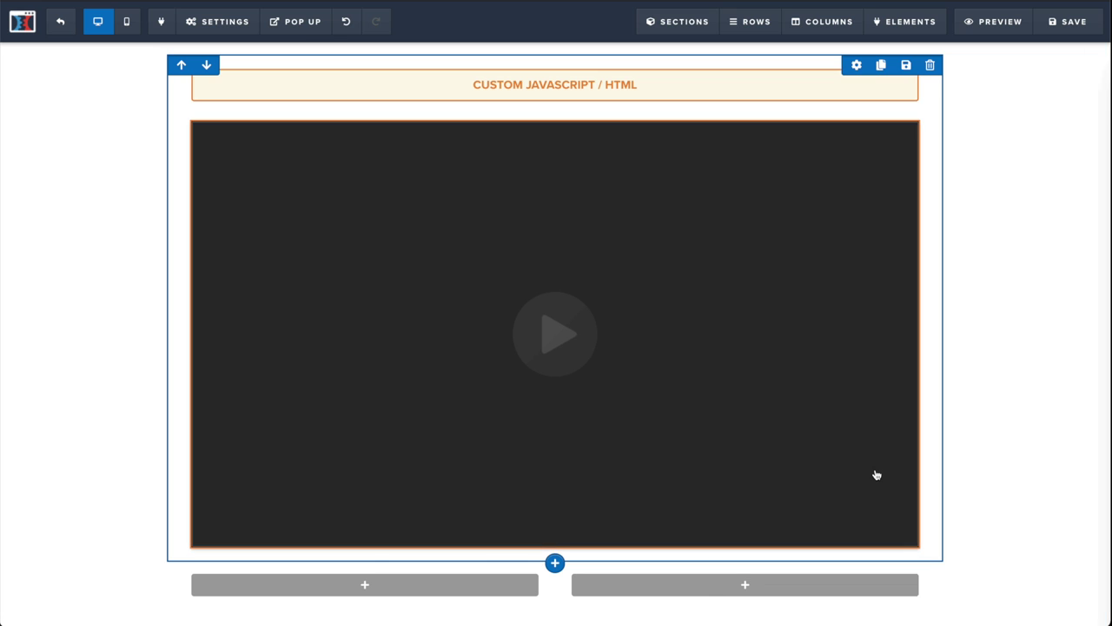
pyautogui.click(710, 375)
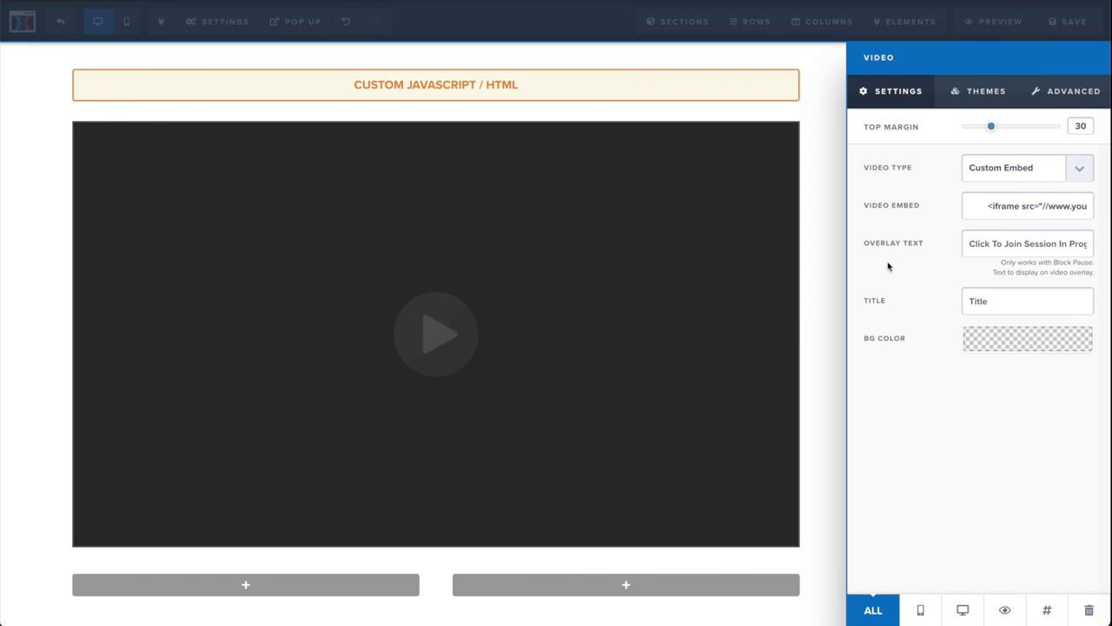
pyautogui.tripleClick(991, 206)
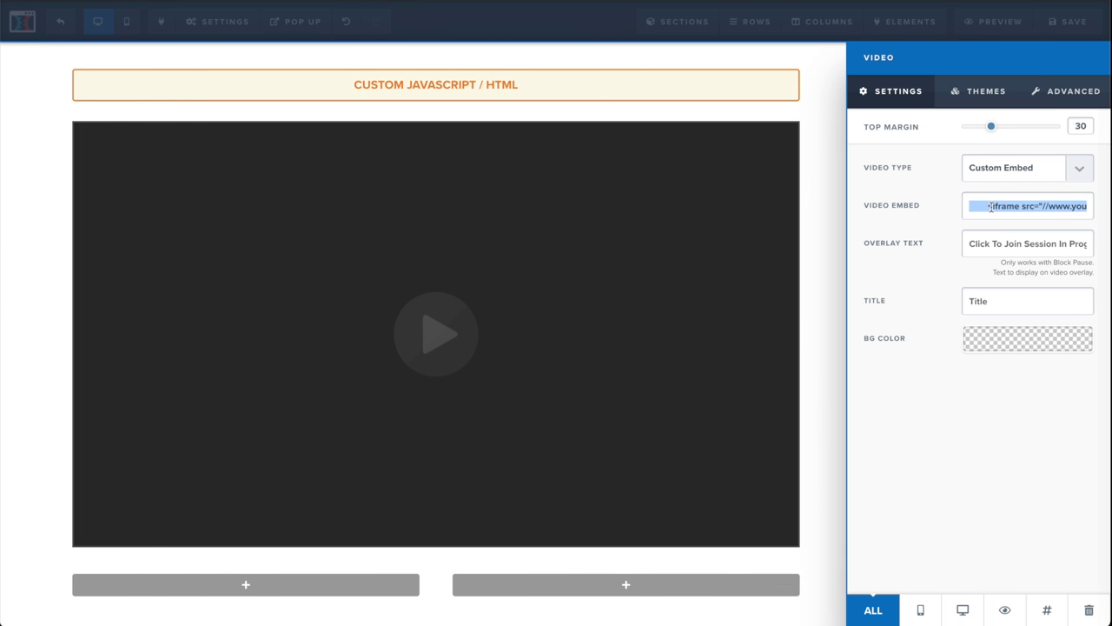
pyautogui.hotkey('ctrl', 'v')
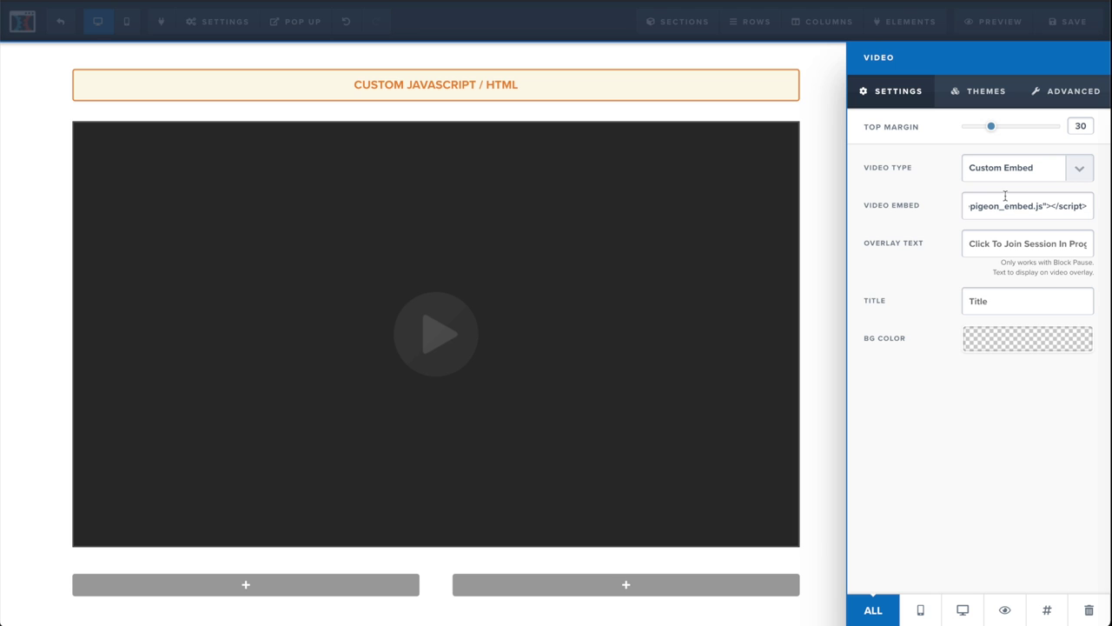
pyautogui.moveTo(1012, 204); pyautogui.dragTo(876, 213)
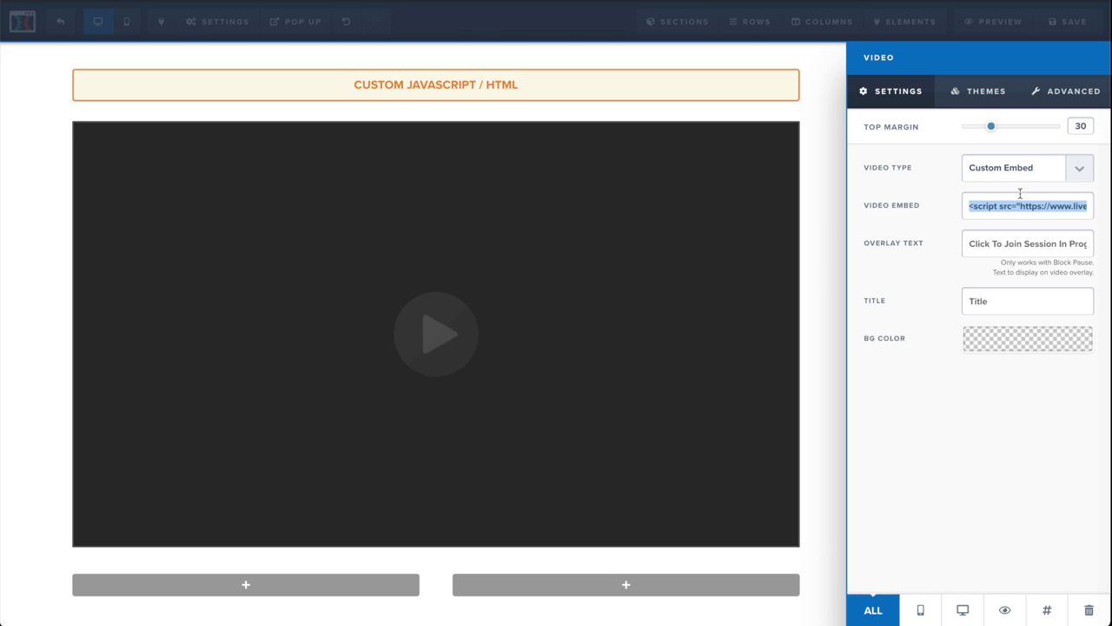
pyautogui.click(711, 204)
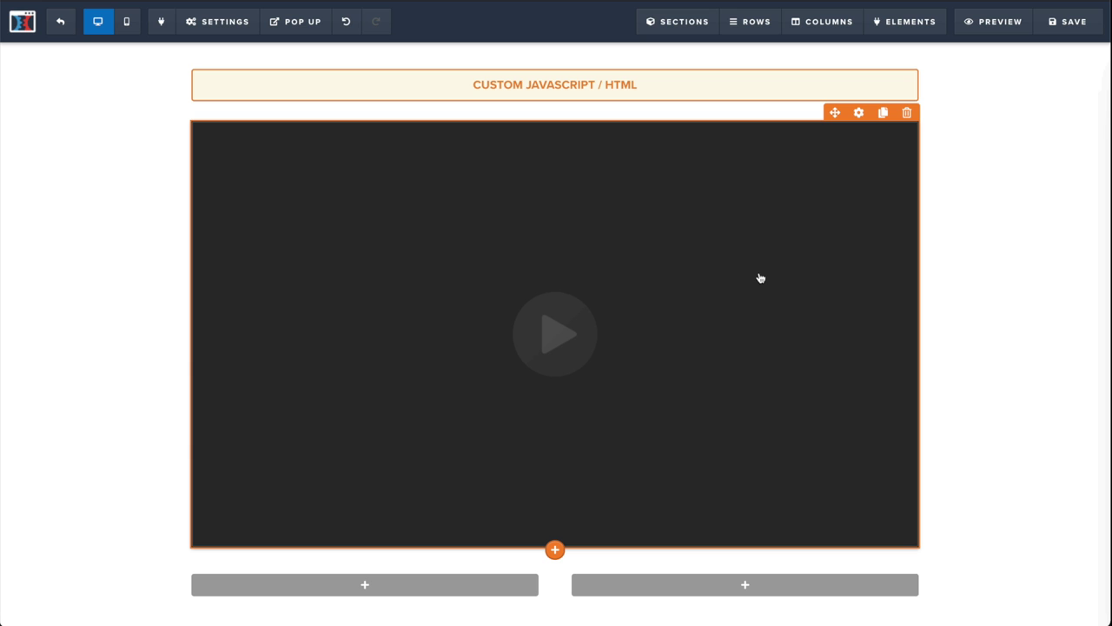
pyautogui.click(907, 112)
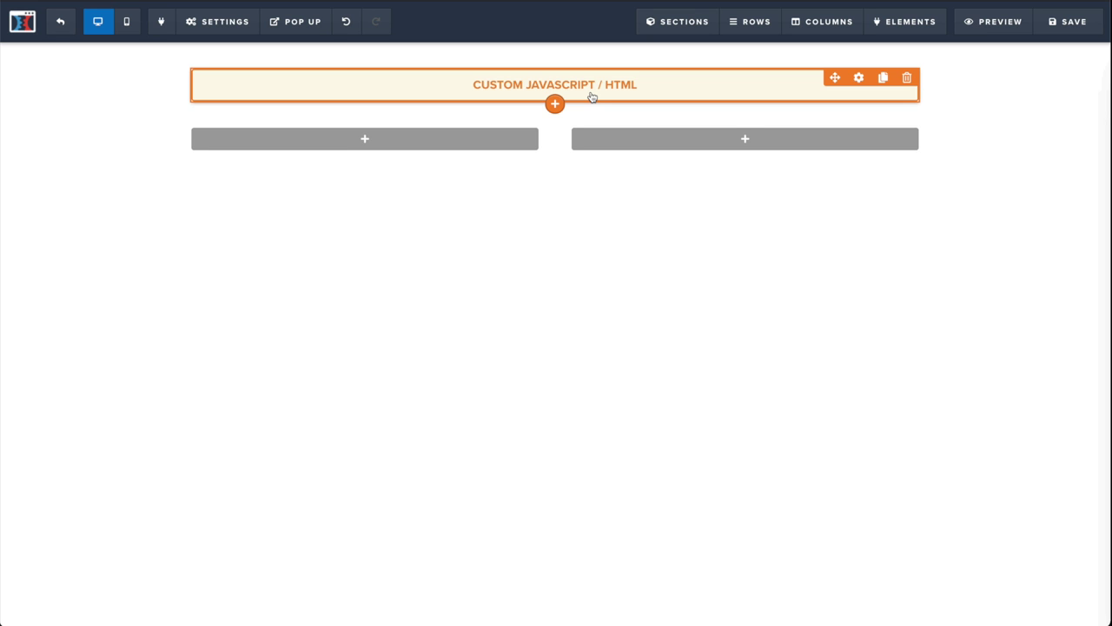
# Save the ClickFunnels page and preview it to see the embedded video.
pyautogui.click(1050, 23)
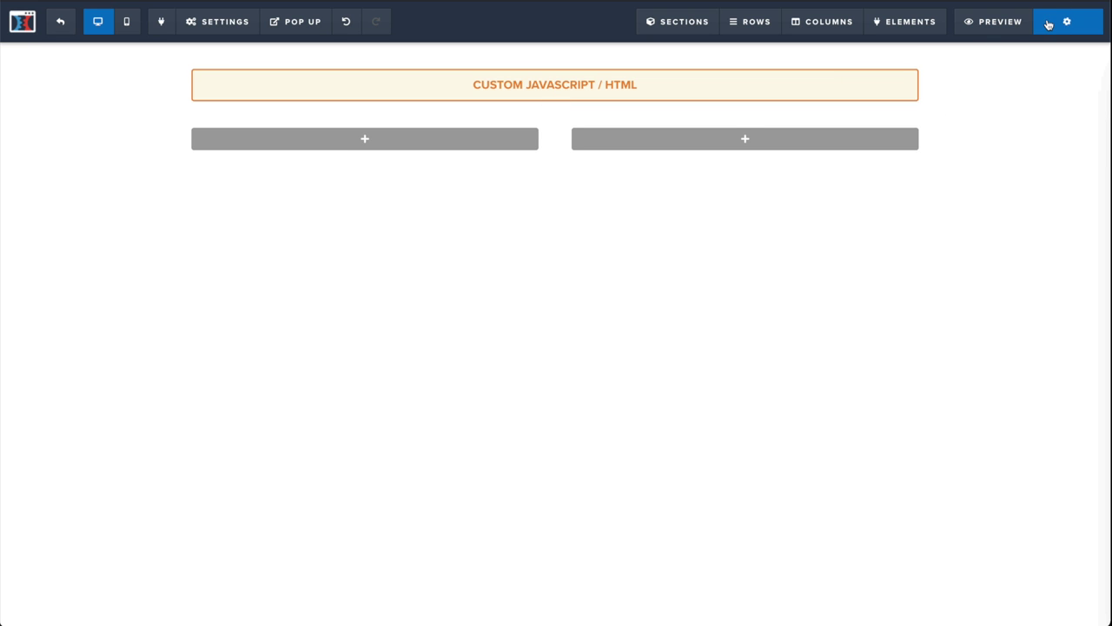
pyautogui.click(993, 21)
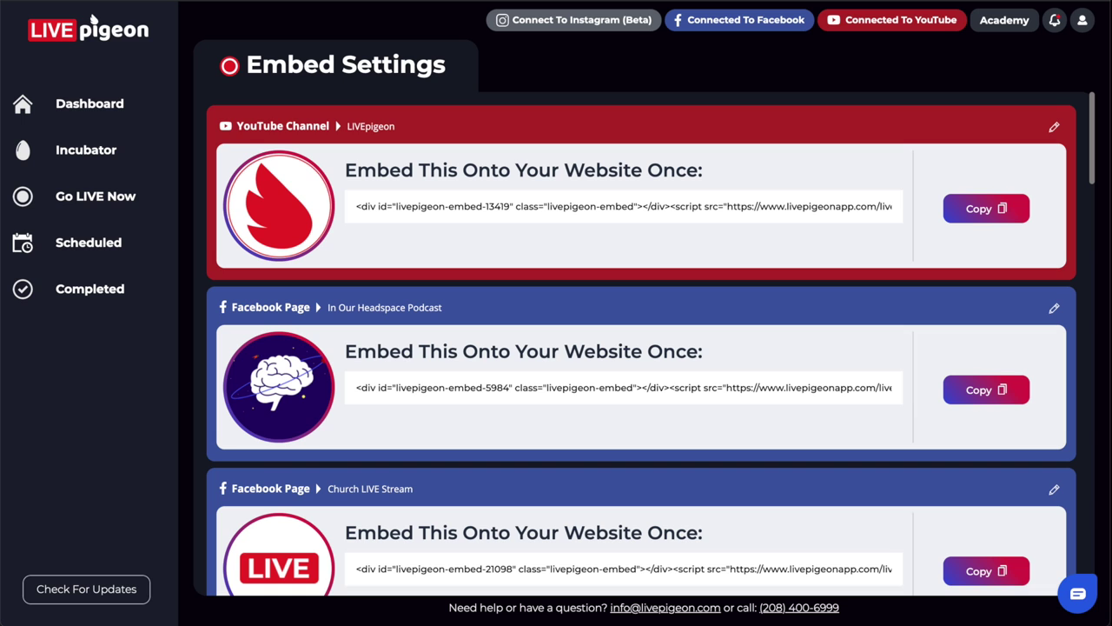
# Disconnect Facebook from the LivePigeon dashboard, leaving YouTube connected.
pyautogui.click(121, 109)
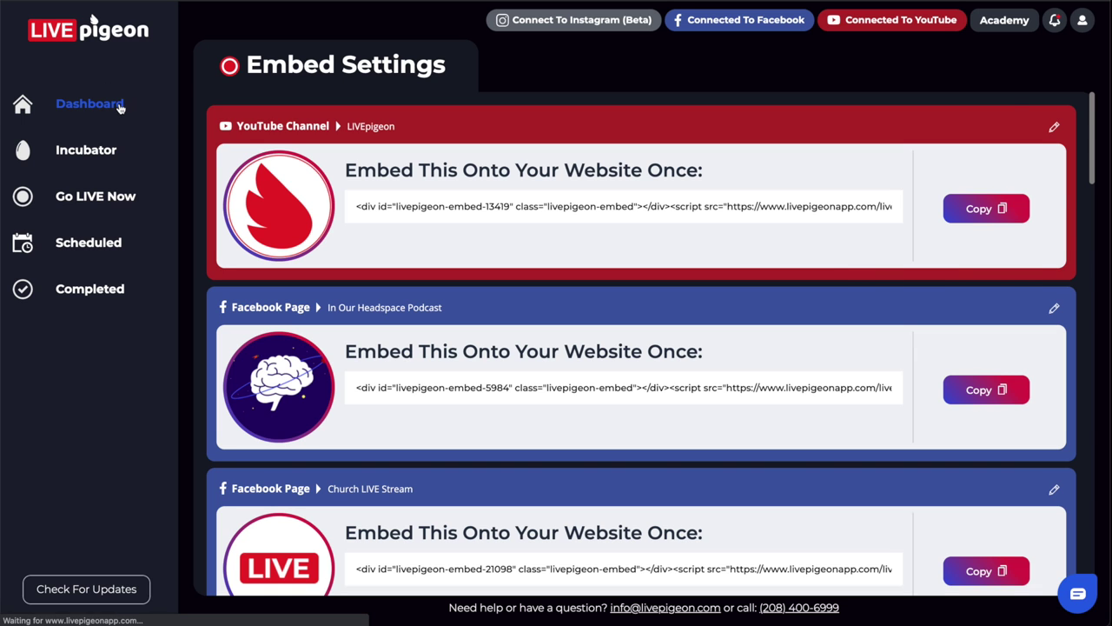
pyautogui.click(783, 20)
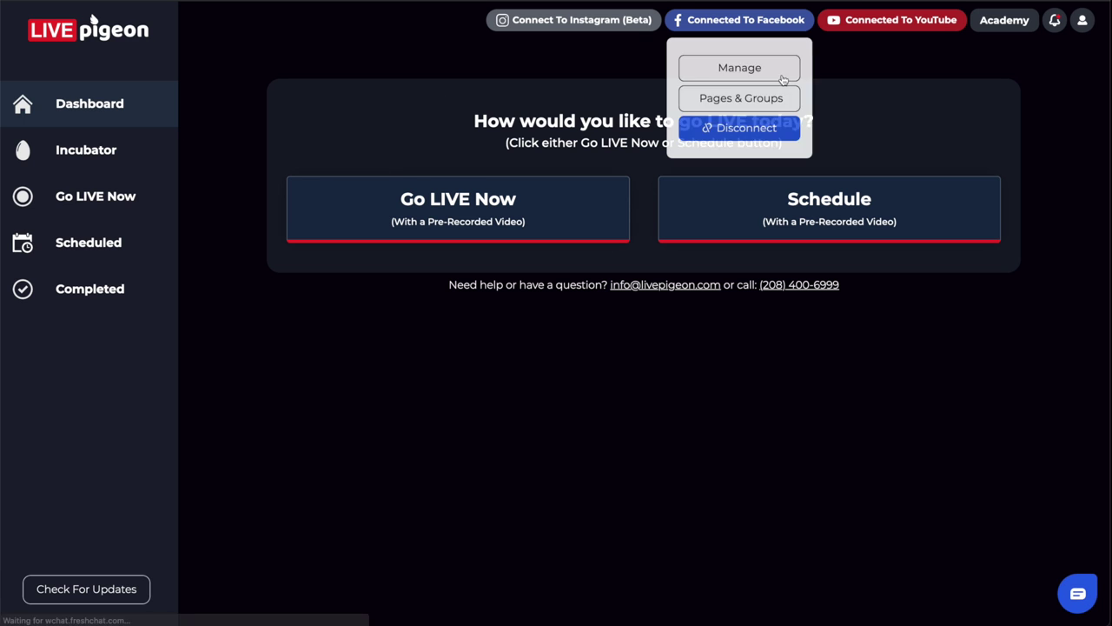
pyautogui.click(769, 129)
pyautogui.click(889, 20)
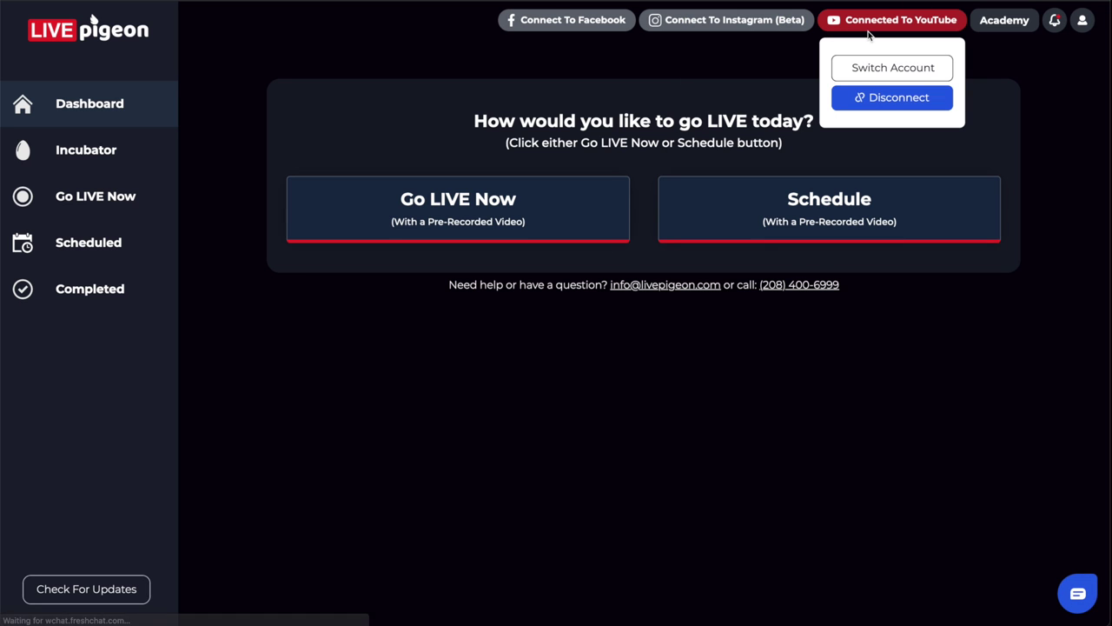
# Start a pre-recorded Go LIVE Now stream titled 'Testing to Clickfunnels', set to Unlisted.
pyautogui.click(486, 213)
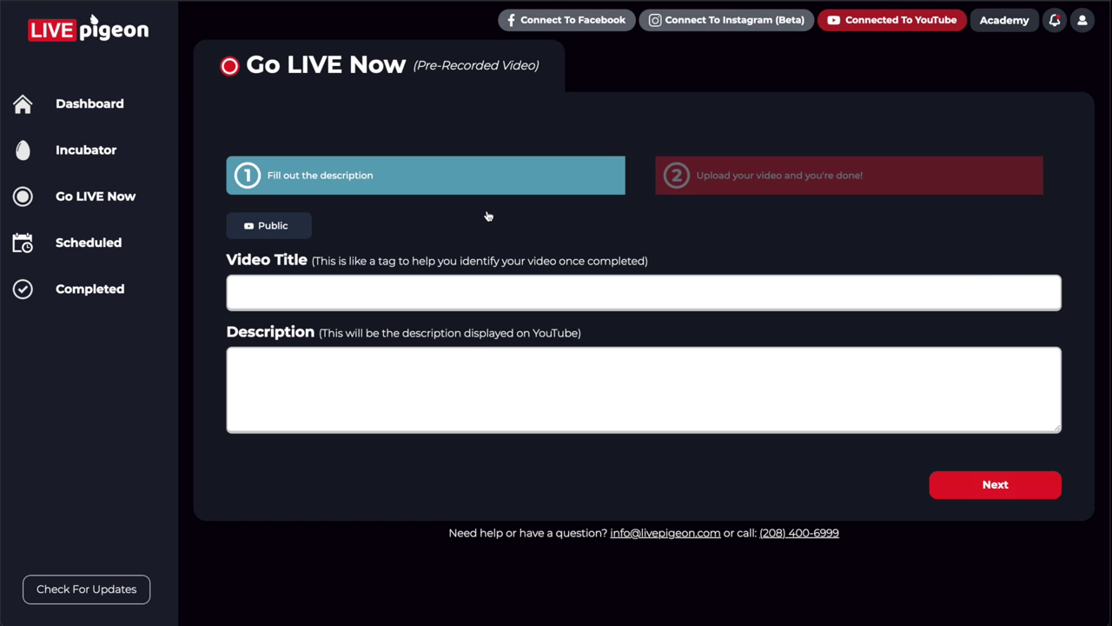
pyautogui.click(400, 286)
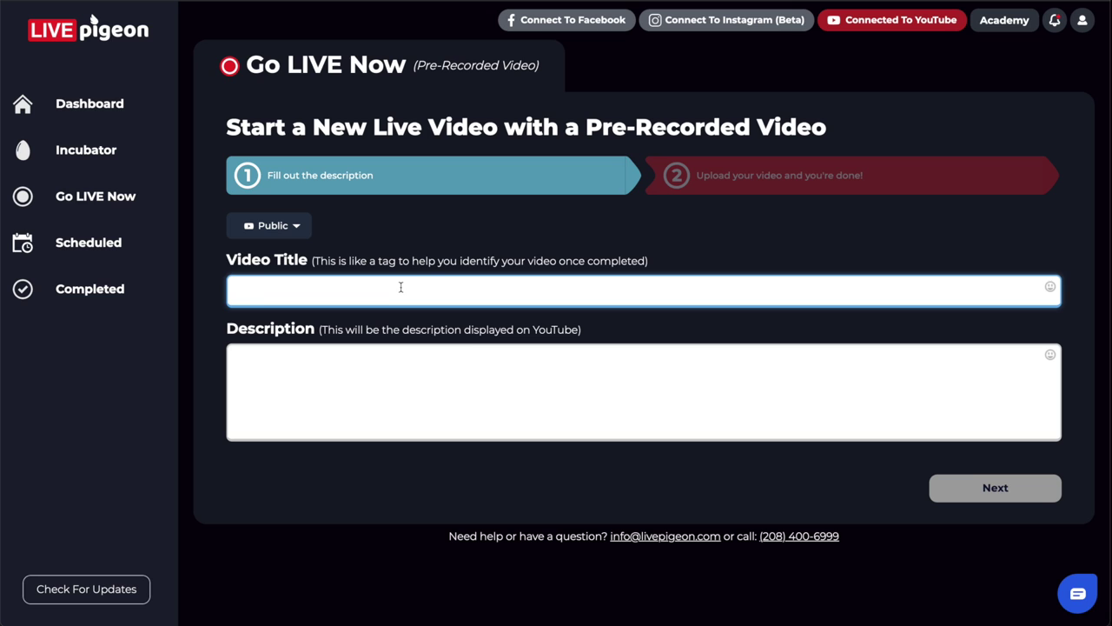
pyautogui.write('Testing to Clickfunnels')
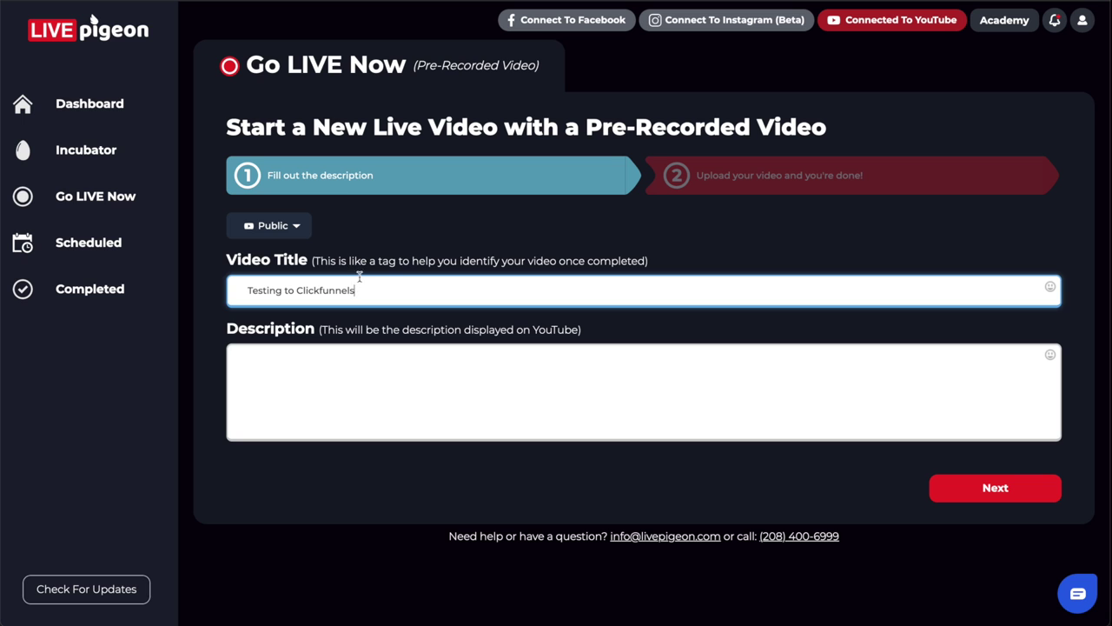
pyautogui.click(293, 226)
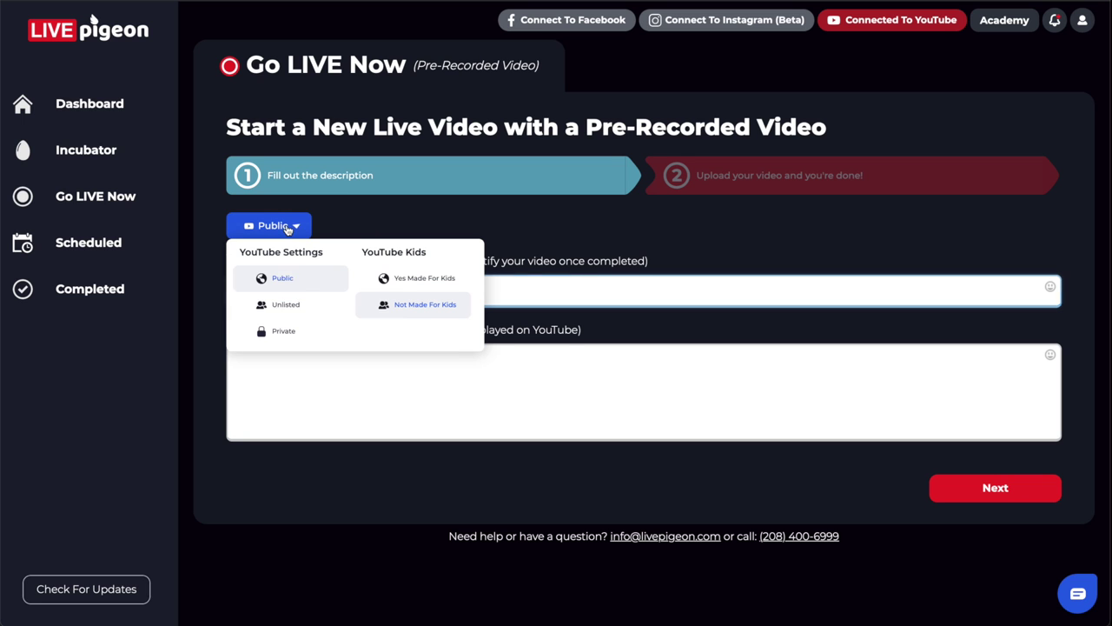
pyautogui.click(305, 311)
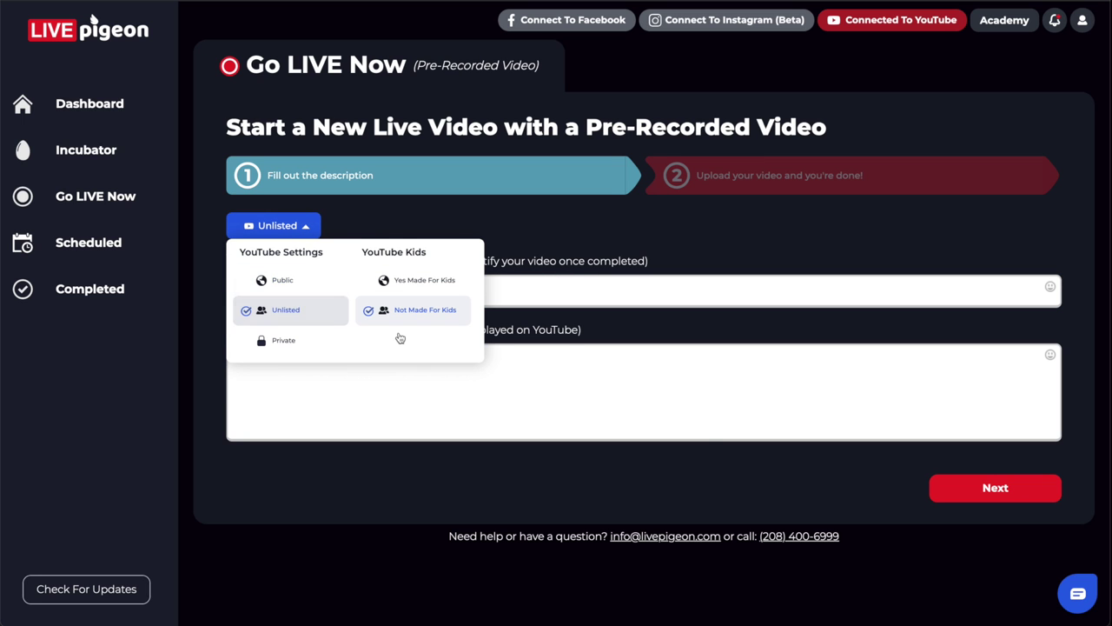
pyautogui.click(293, 225)
pyautogui.click(1014, 492)
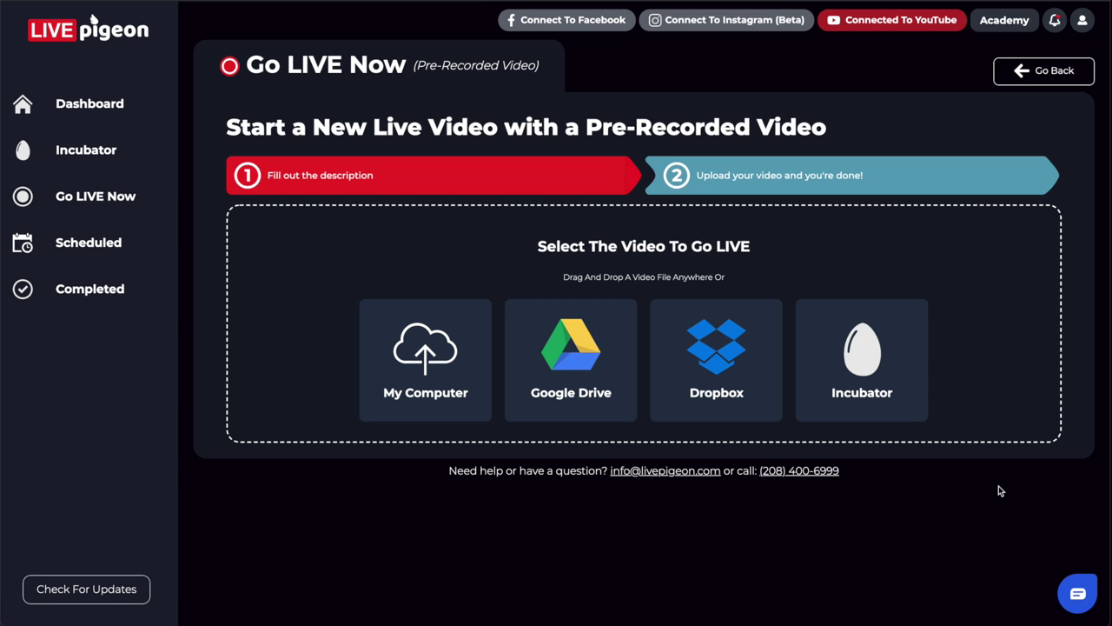
# Pick a previously uploaded video from the Incubator list to stream live on YouTube.
pyautogui.click(897, 406)
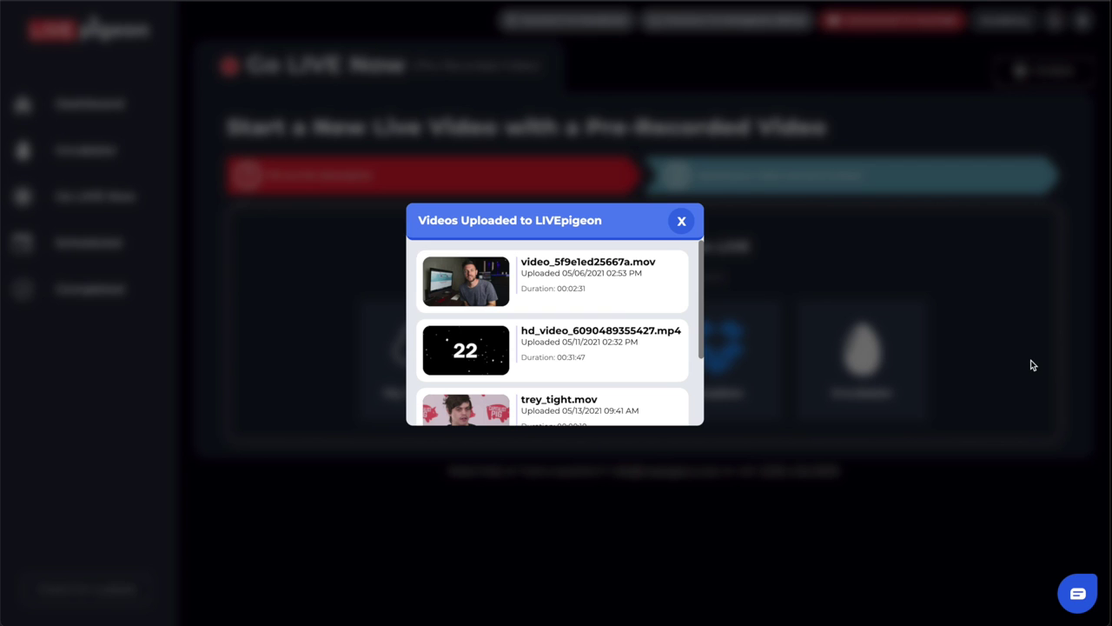
pyautogui.click(598, 289)
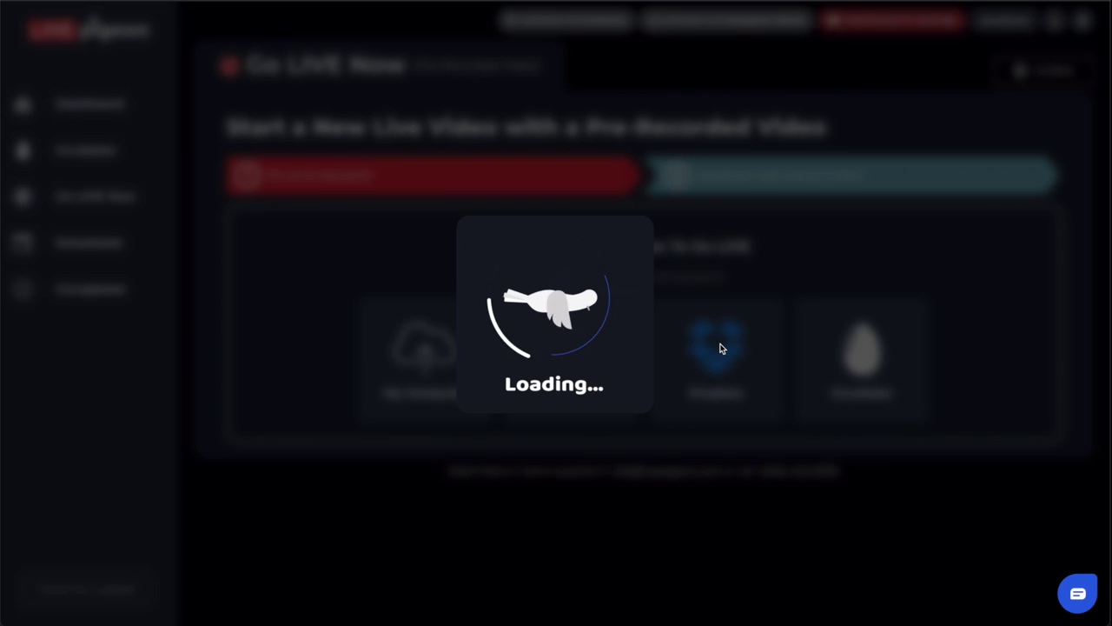